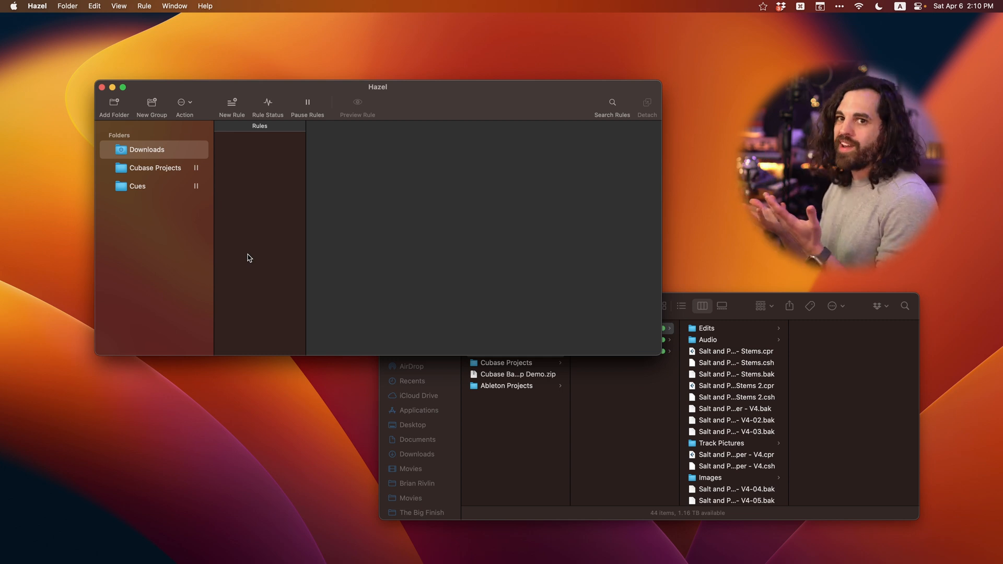
Create a rule for the Downloads folder that moves files whose kind is Image to the Trash.
left_click(145, 151)
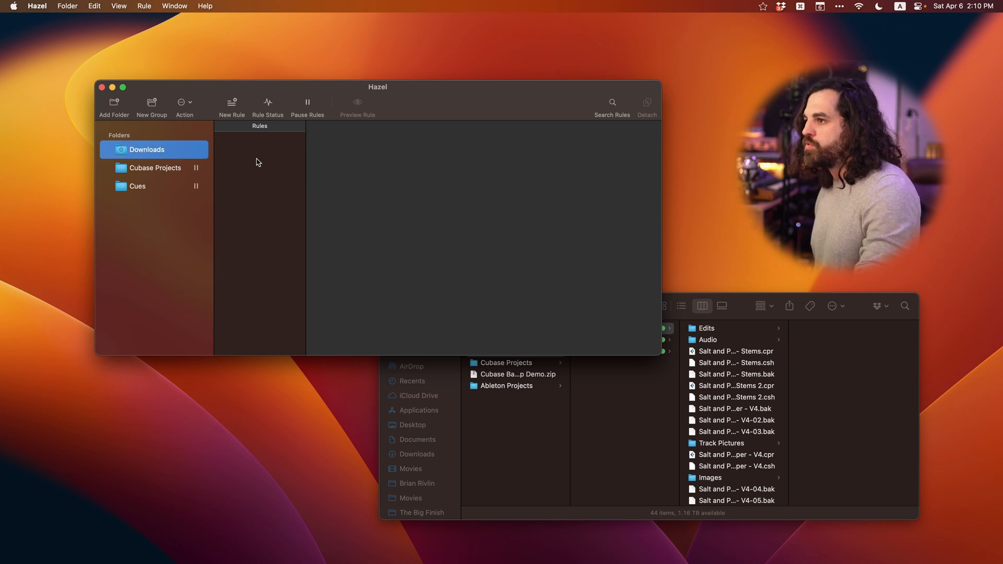
left_click(233, 104)
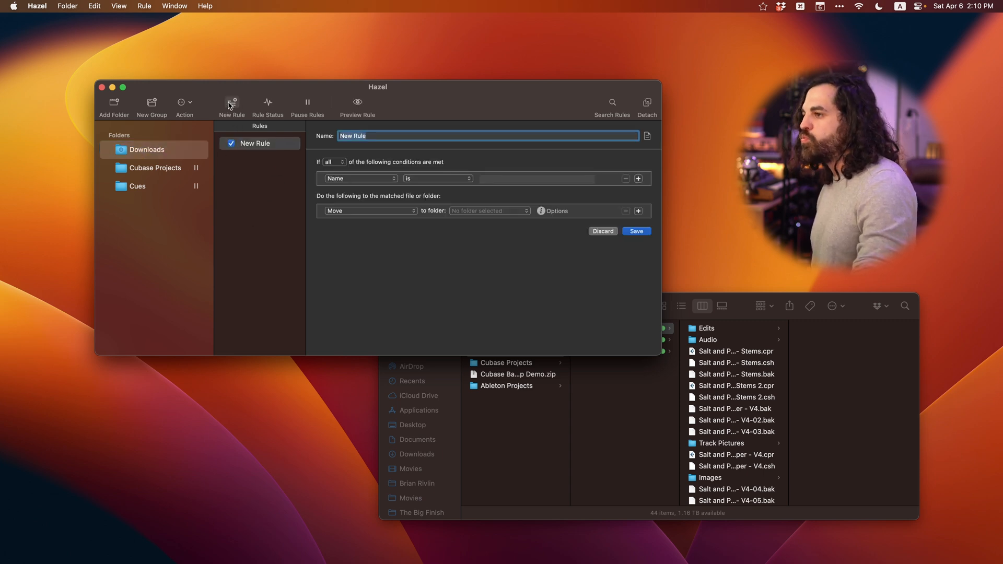
left_click(390, 137)
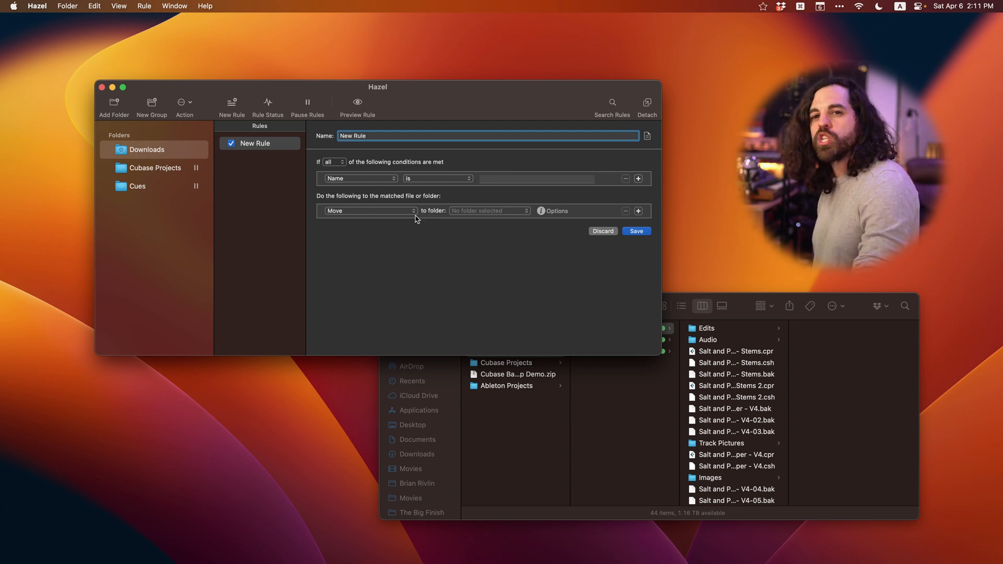
left_click(358, 180)
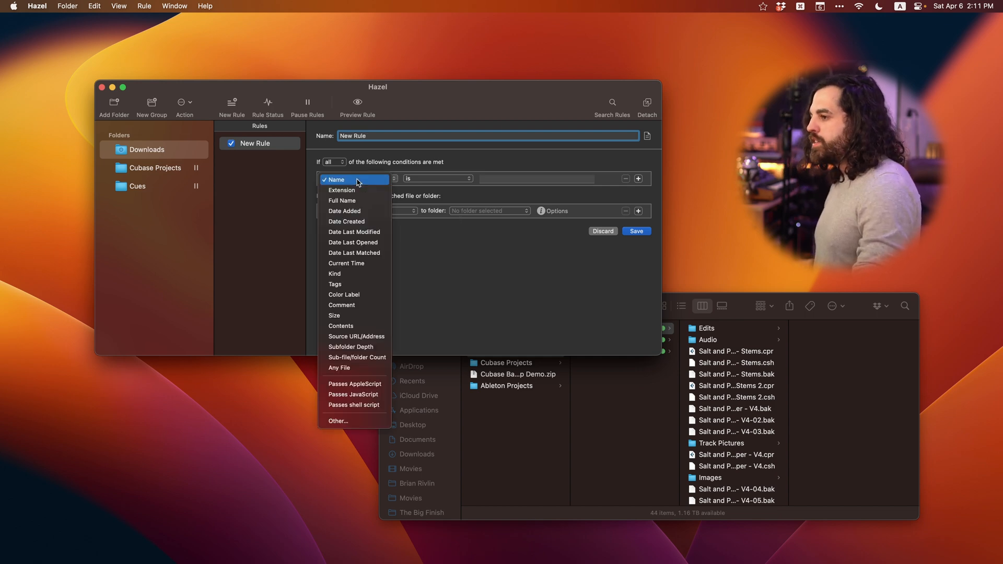
left_click(356, 274)
left_click(526, 178)
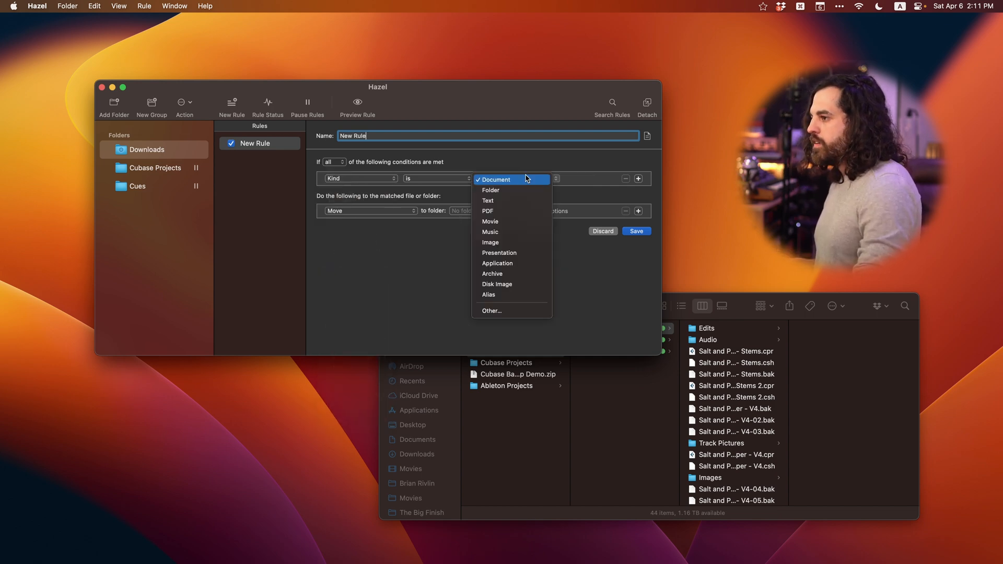
key("Up")
key("Return")
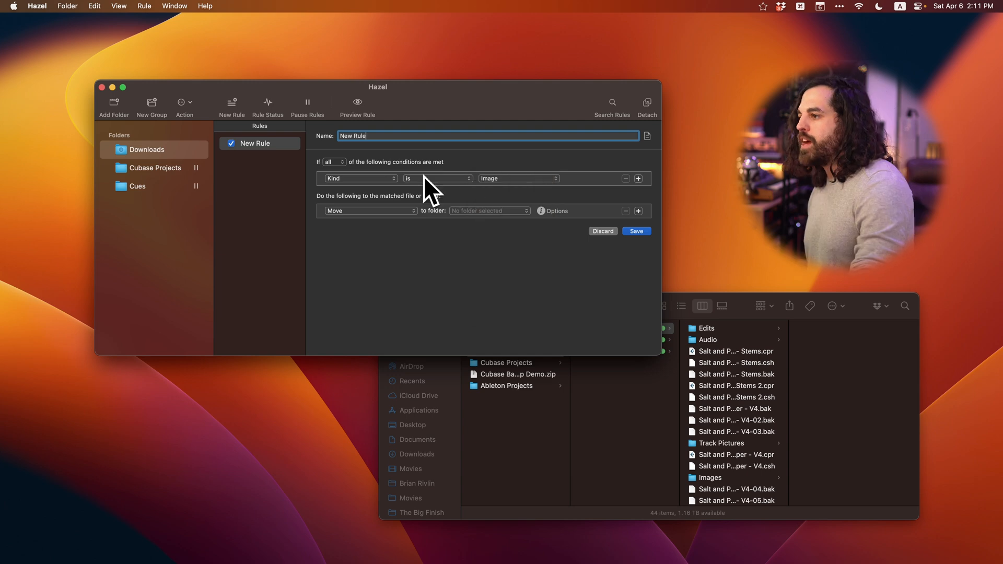
left_click(476, 212)
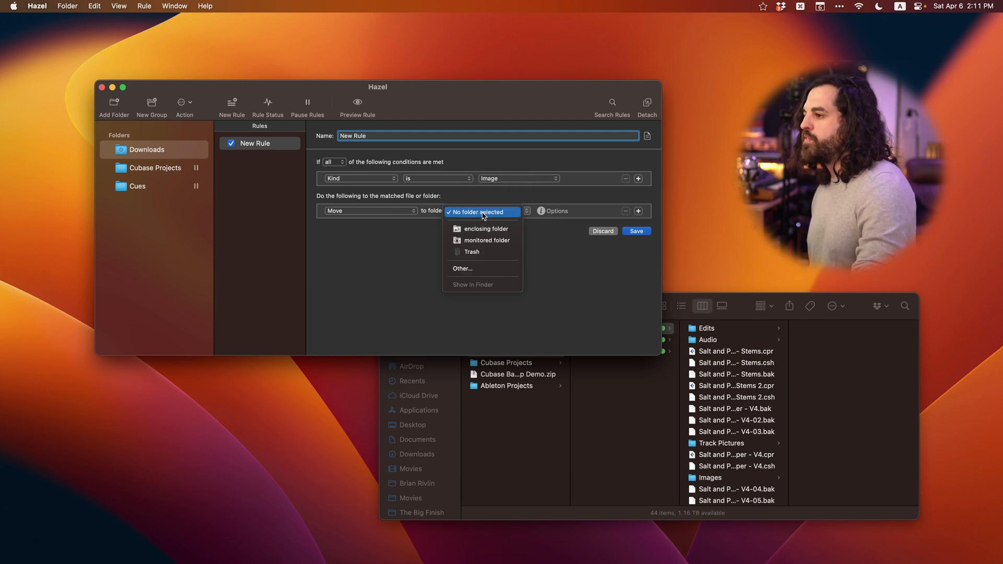
left_click(479, 252)
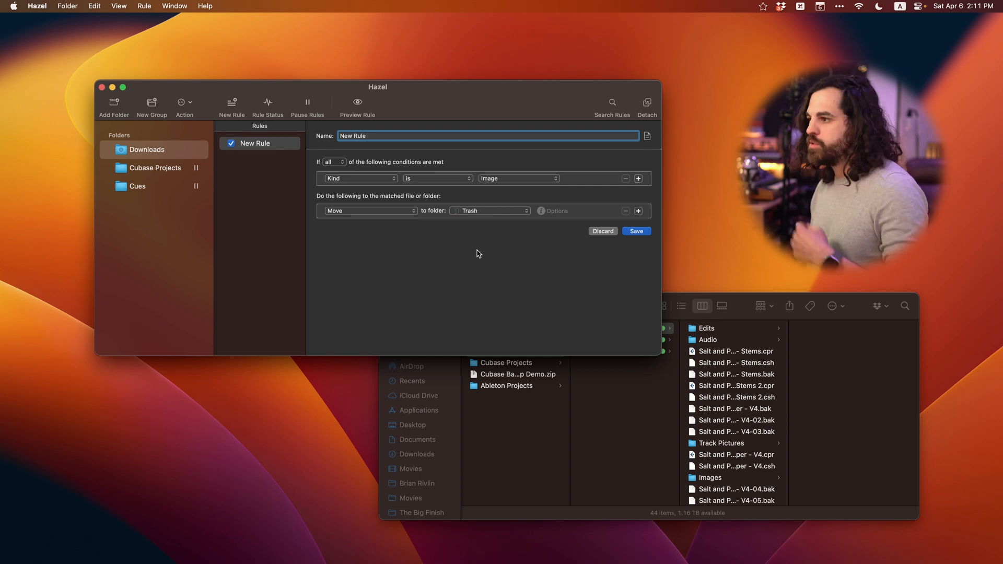
Change the rule's action to Rename with the pattern name and date created, and discard the rule.
left_click(386, 214)
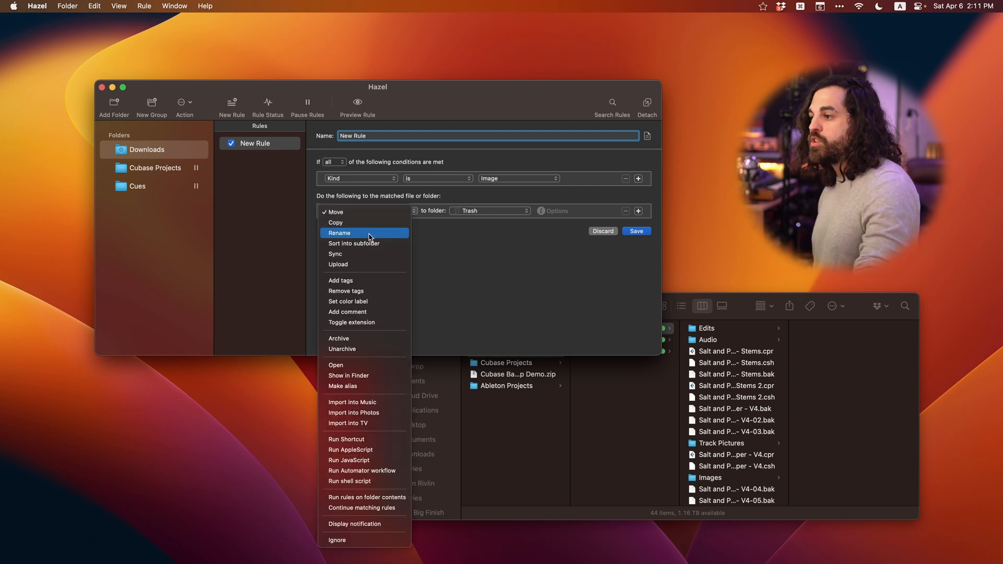
left_click(392, 234)
left_click(536, 211)
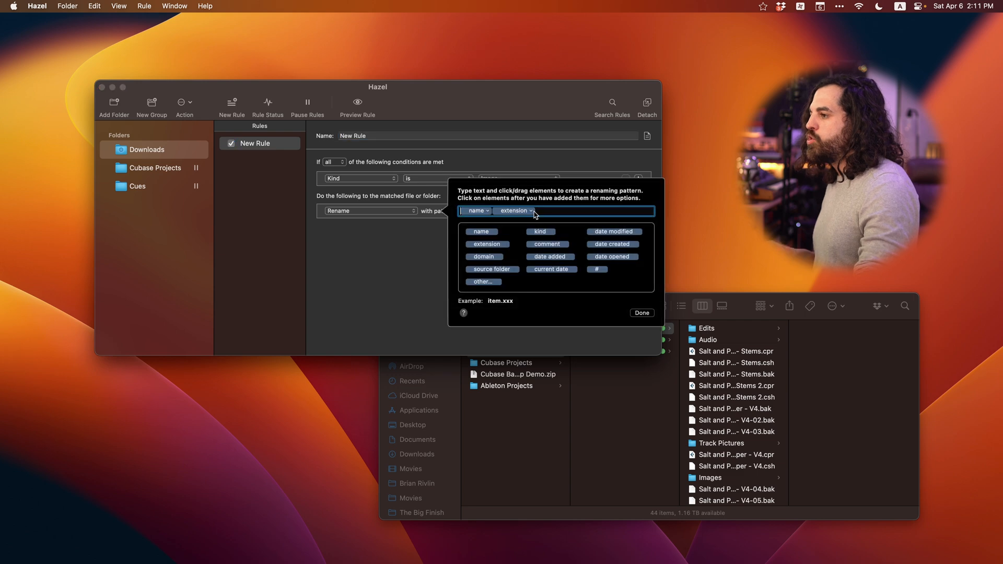
key("BackSpace")
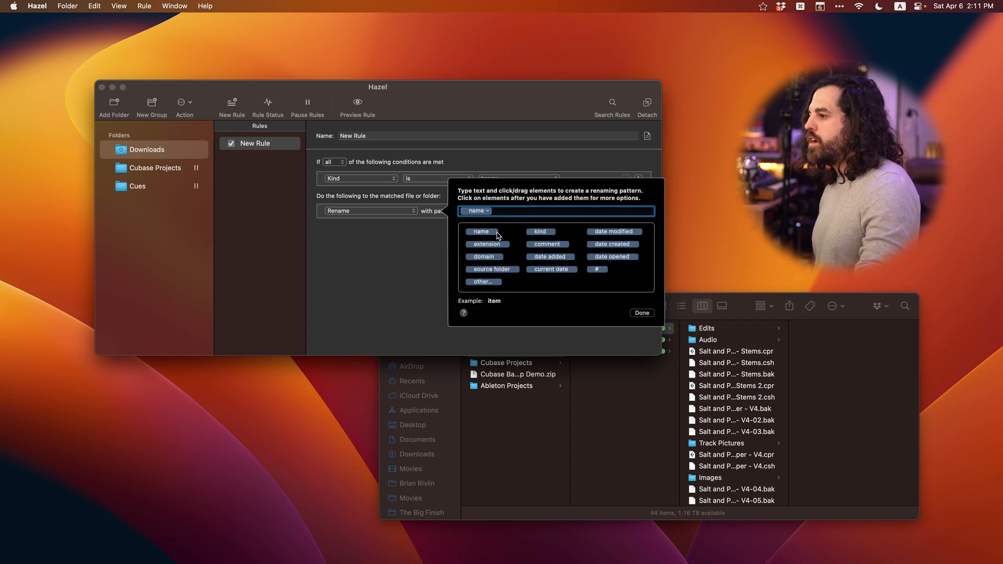
left_click(609, 245)
left_click(648, 314)
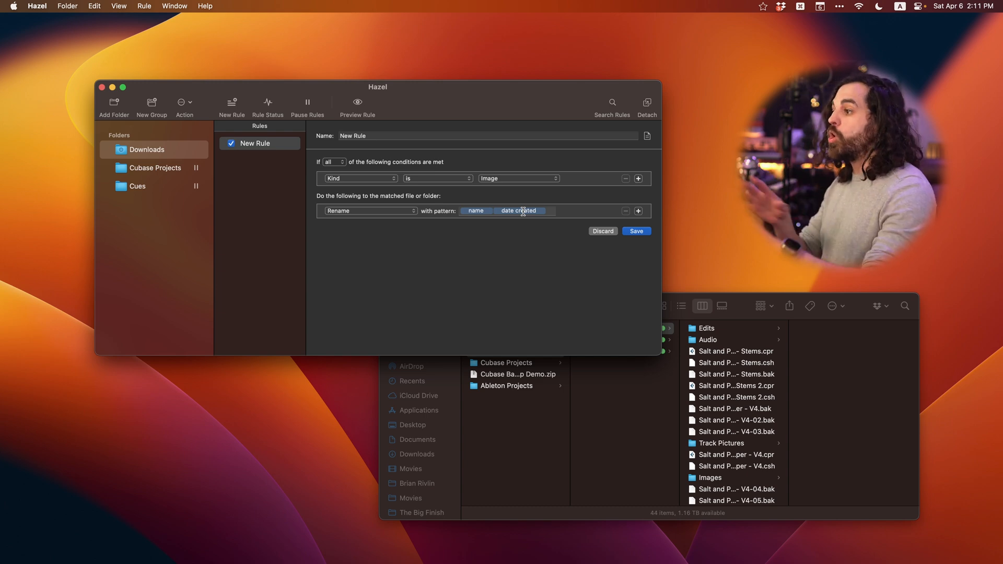
left_click(594, 231)
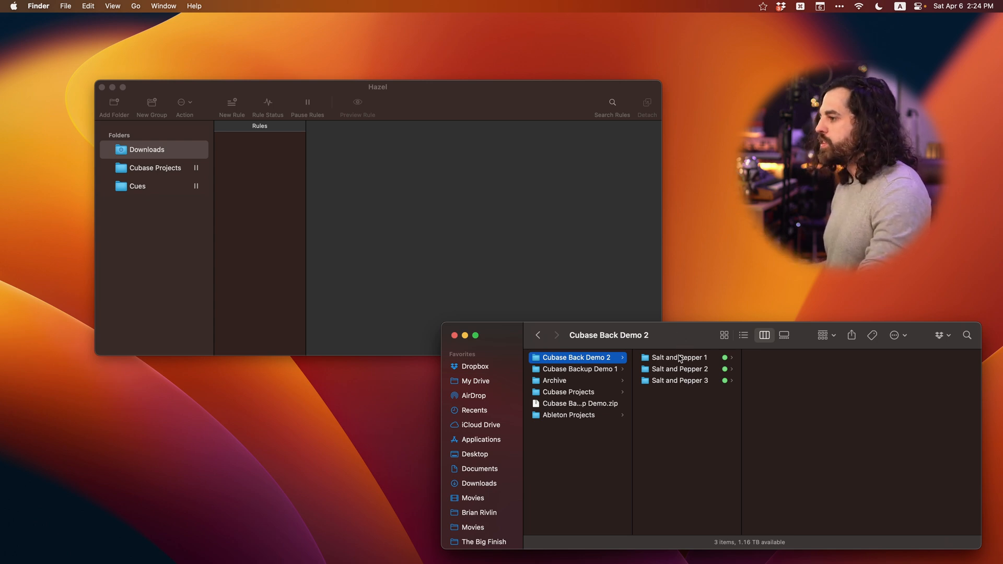
Add the Salt and Pepper 1 folder to Hazel's monitored folders and import 1. Cubase Hide Backups.hazelrules into it.
left_click_drag(680, 359, 193, 257)
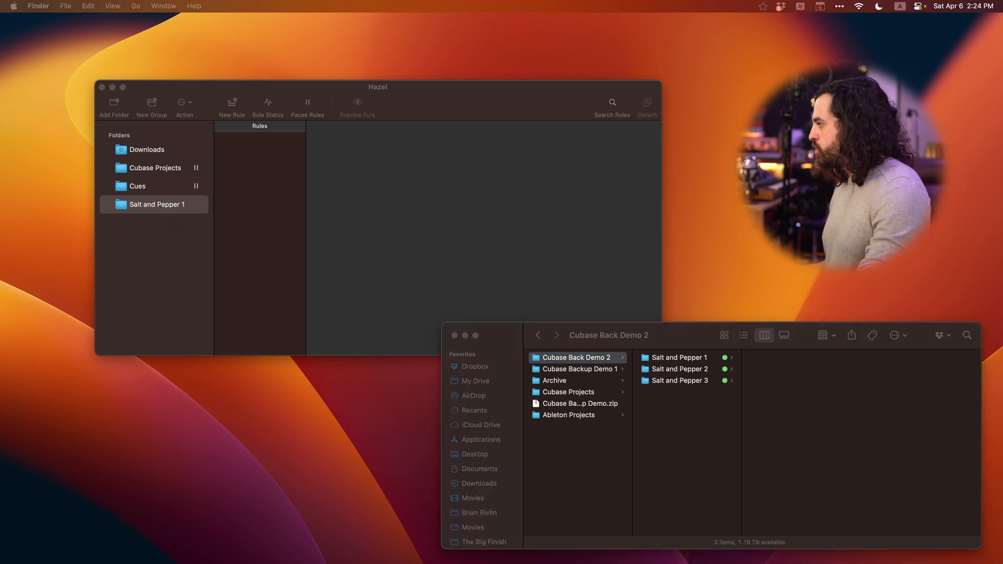
left_click_drag(1002, 342, 495, 321)
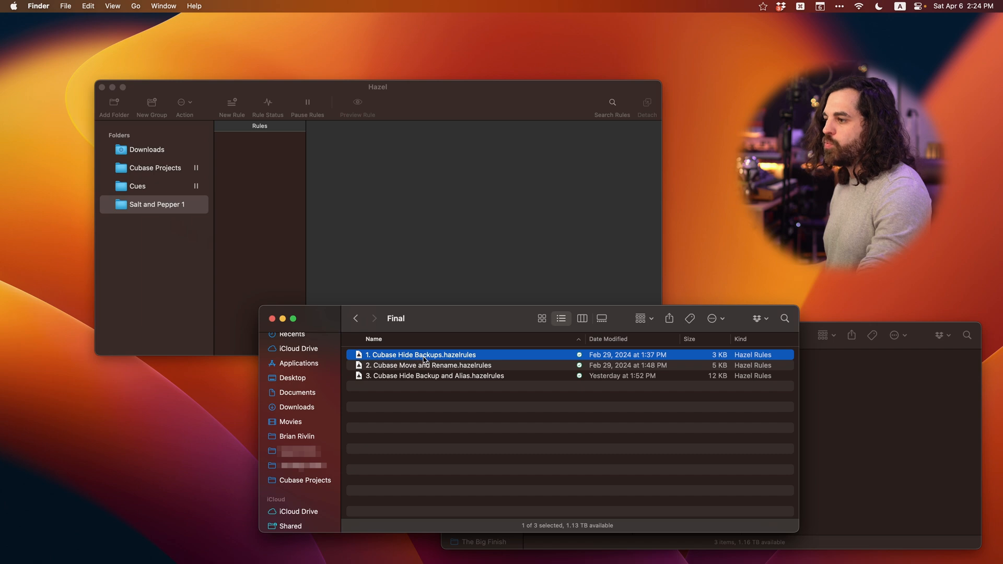
left_click_drag(424, 360, 268, 221)
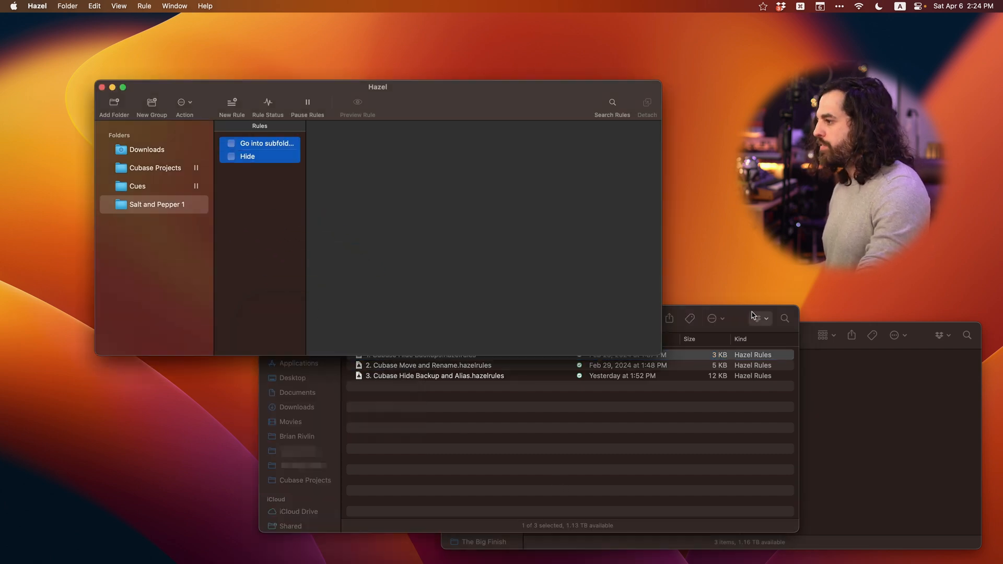
left_click(736, 330)
left_click_drag(440, 324, 1002, 350)
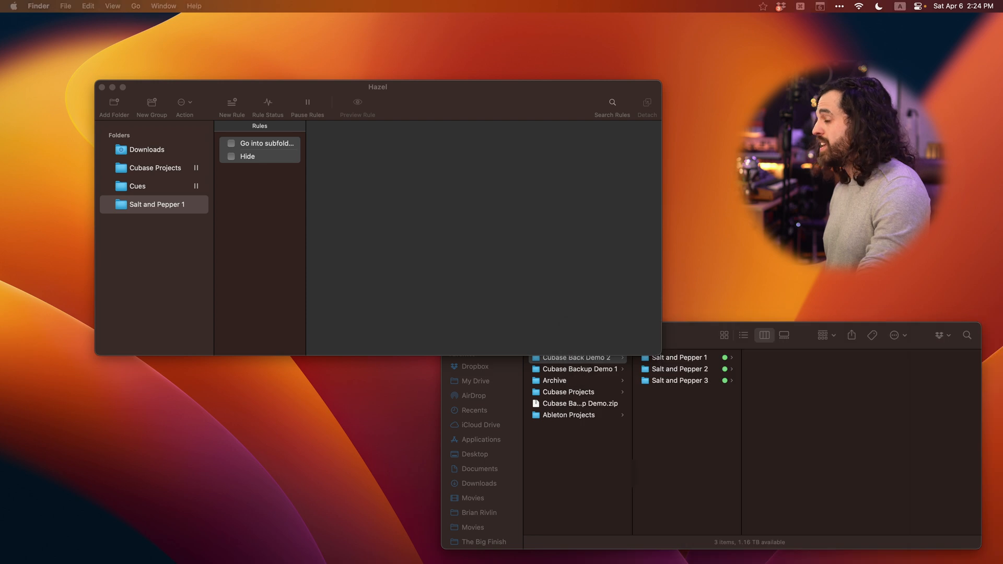
left_click(392, 210)
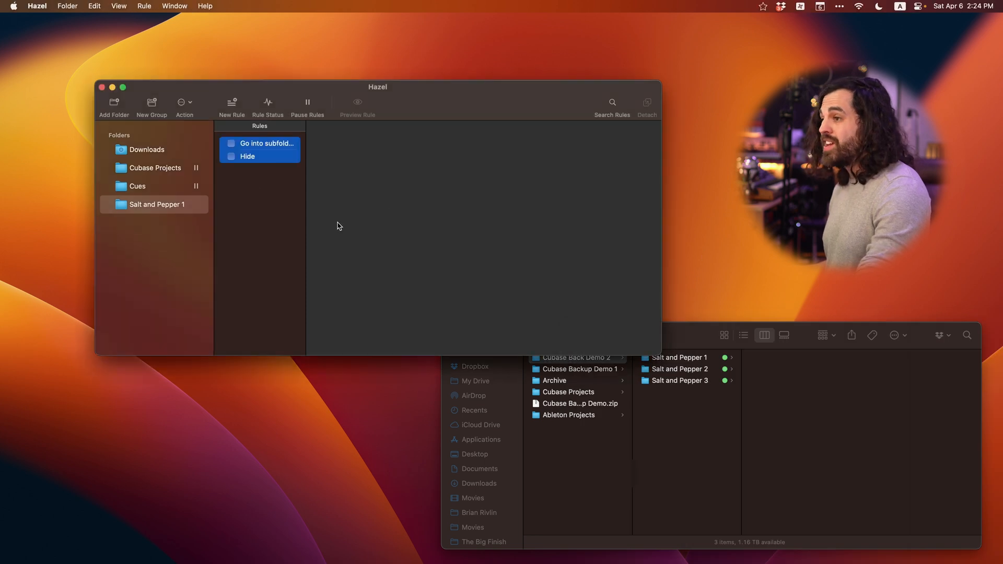
Examine the Go into subfolders rule and the files inside the Salt and Pepper 1 folder.
left_click(271, 144)
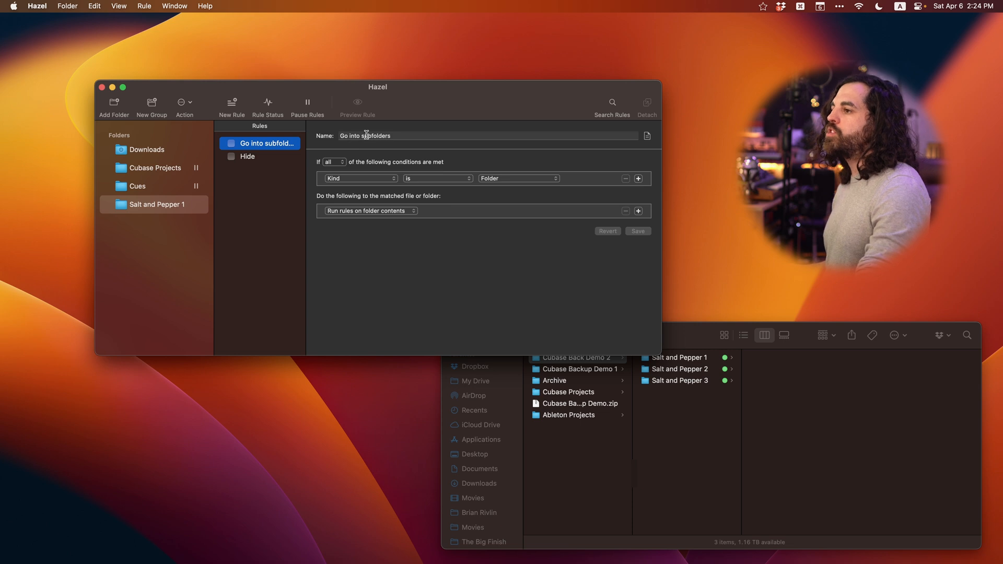
left_click(679, 360)
scroll(779, 405, "down", 10)
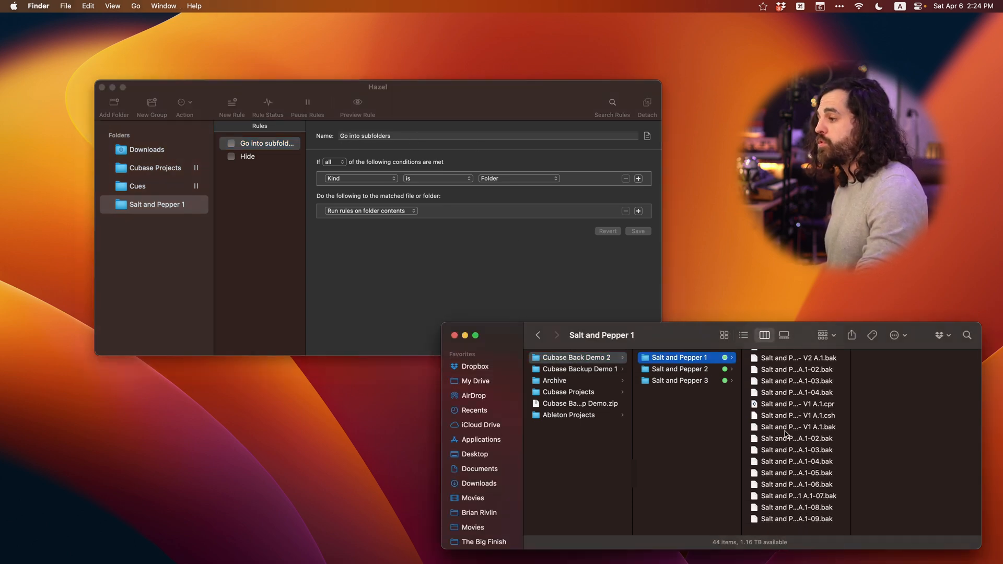
scroll(776, 415, "up", 10)
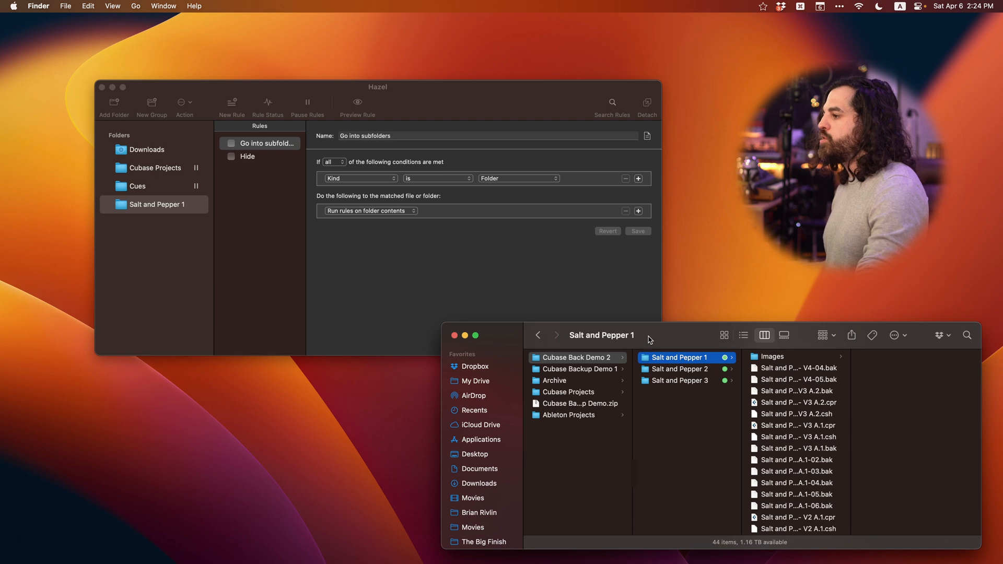
Add the Cubase Back Demo 2 folder to Hazel's monitored folders.
left_click(576, 359)
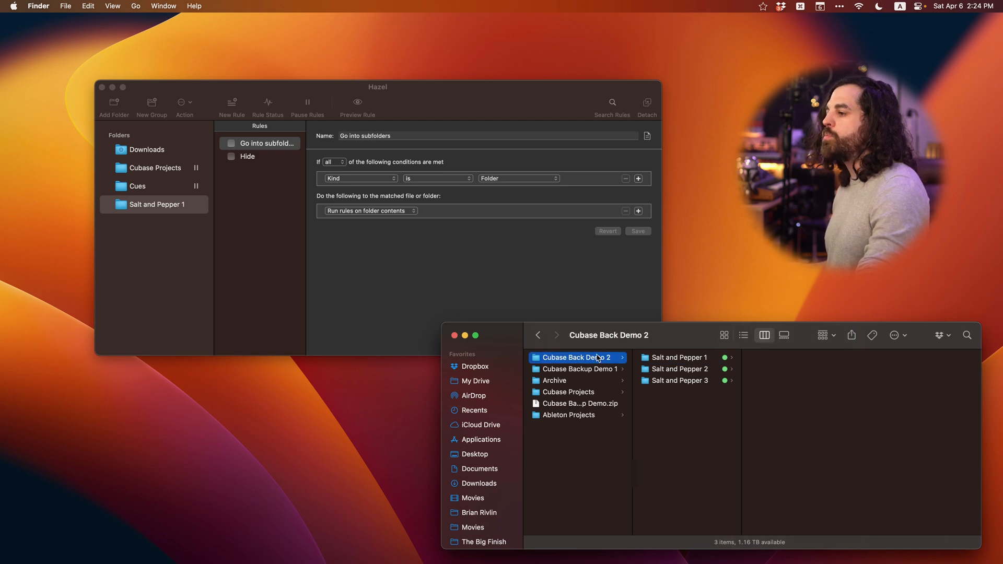
left_click_drag(603, 361, 157, 264)
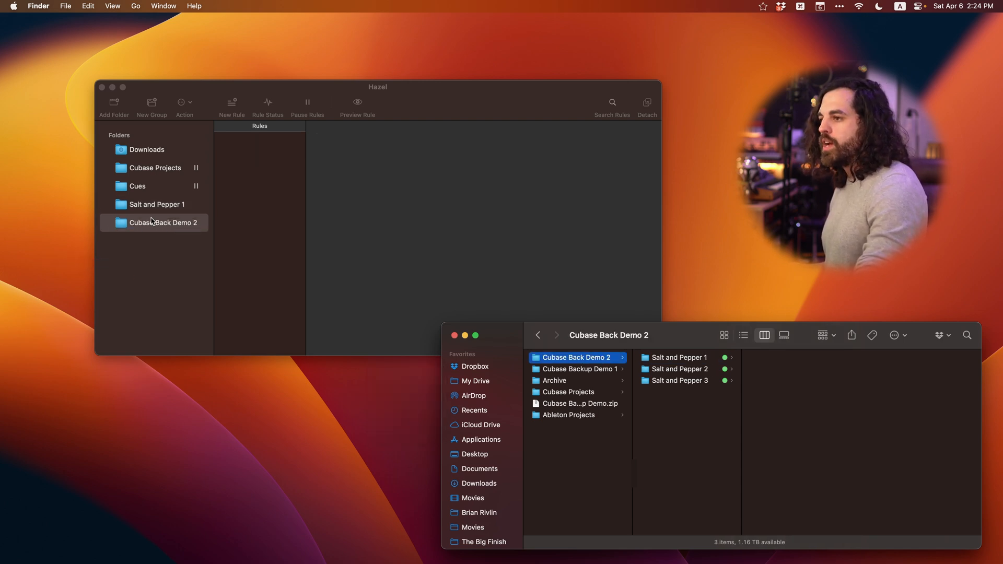
left_click(673, 445)
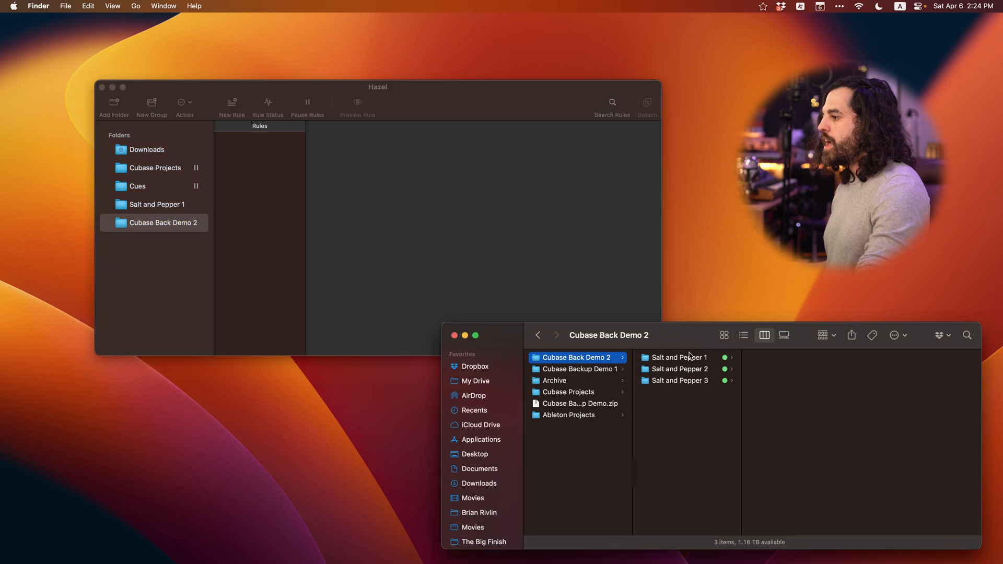
left_click(194, 178)
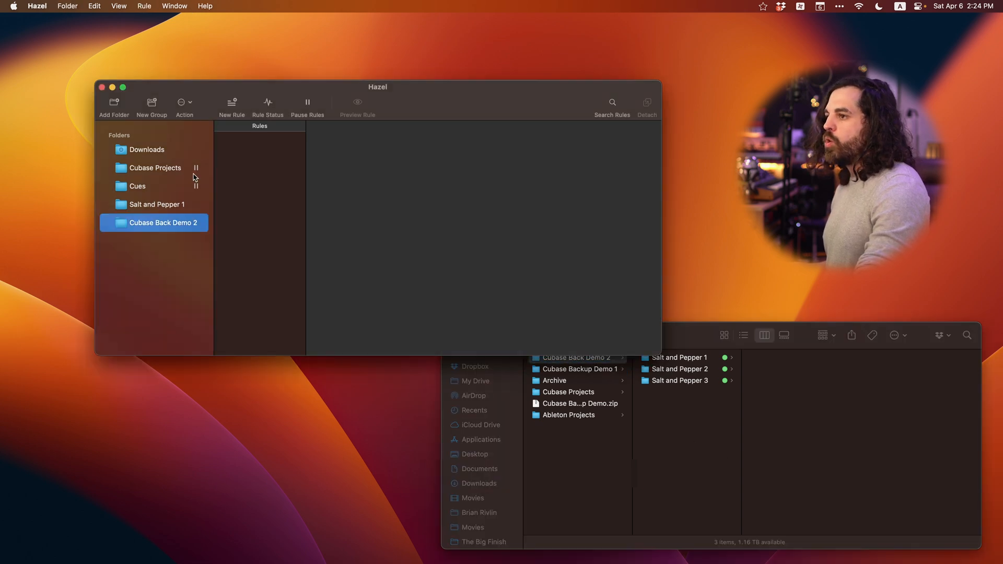
Enable the Go into subfolders rule of the Salt and Pepper 1 folder.
left_click(152, 204)
left_click(262, 144)
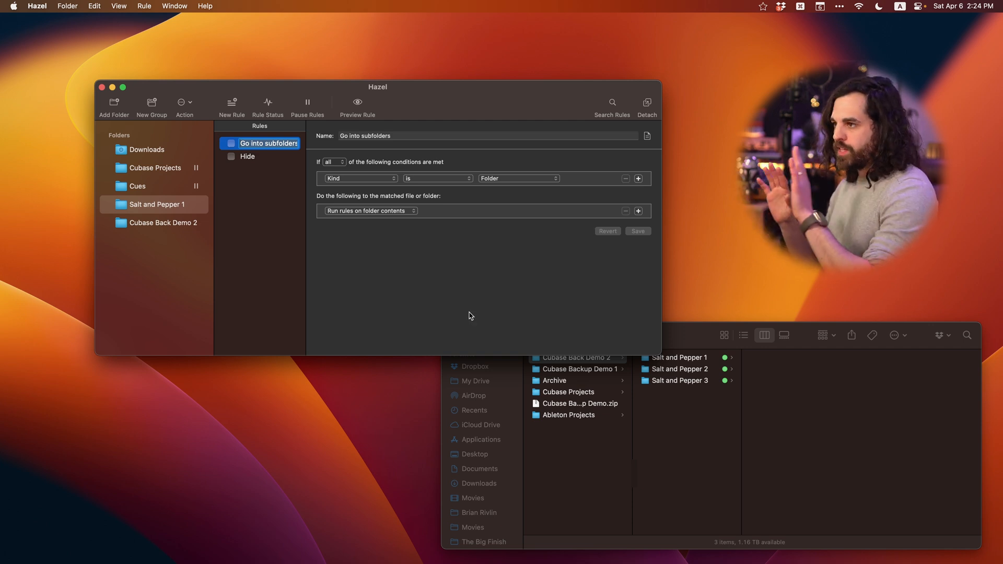
left_click(233, 145)
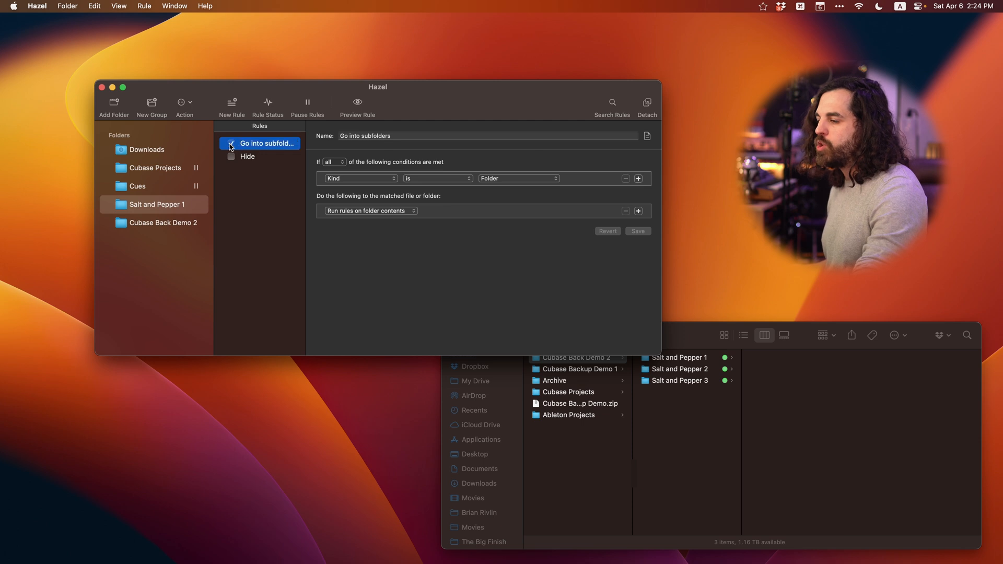
Look through the subfolders and backup files in the Salt and Pepper 1 folder in Finder.
left_click(695, 360)
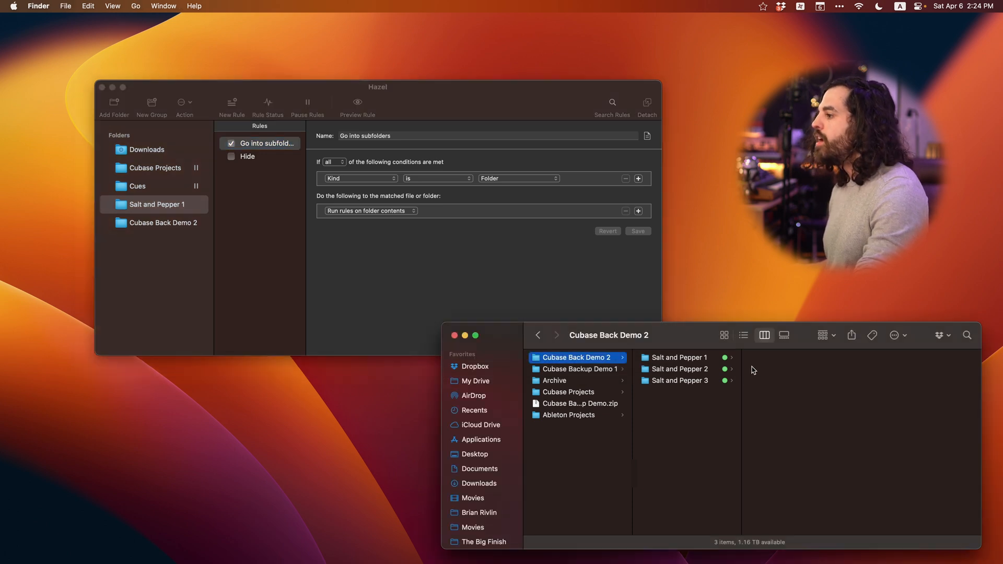
scroll(796, 391, "down", 3)
scroll(792, 389, "up", 4)
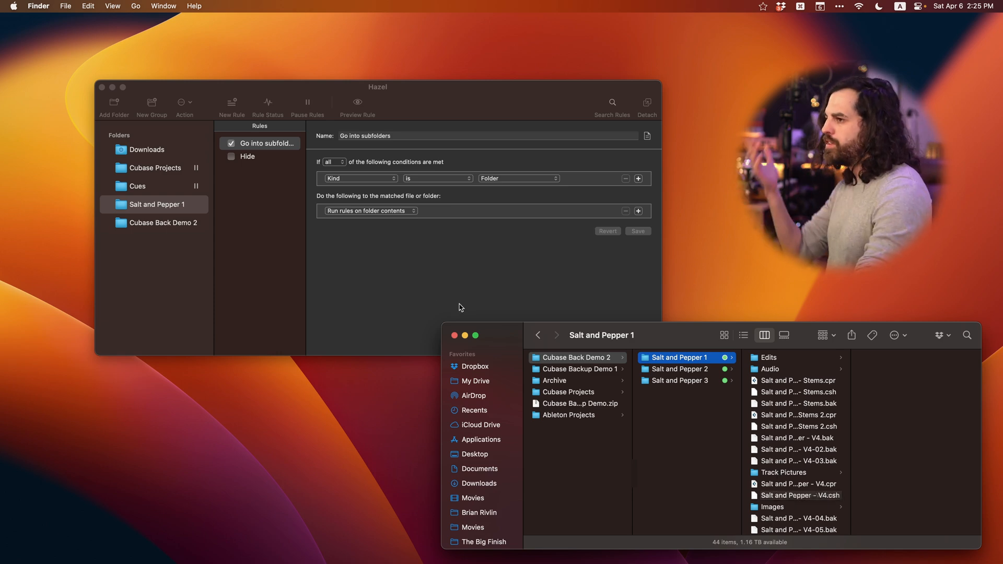
Remove the enclosing folder's name condition from the Hide rule in Hazel and undo the removal.
left_click(247, 156)
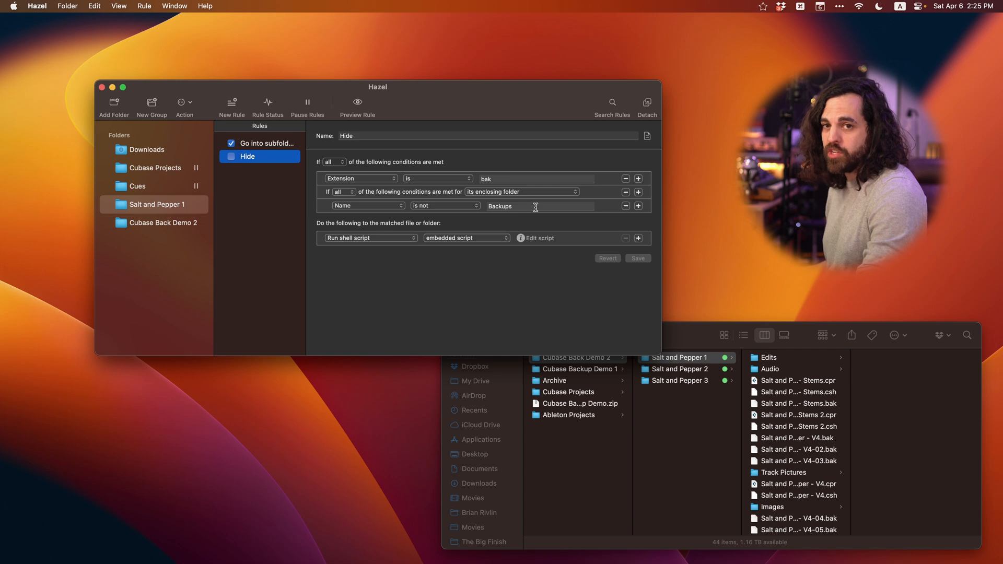
left_click(625, 207)
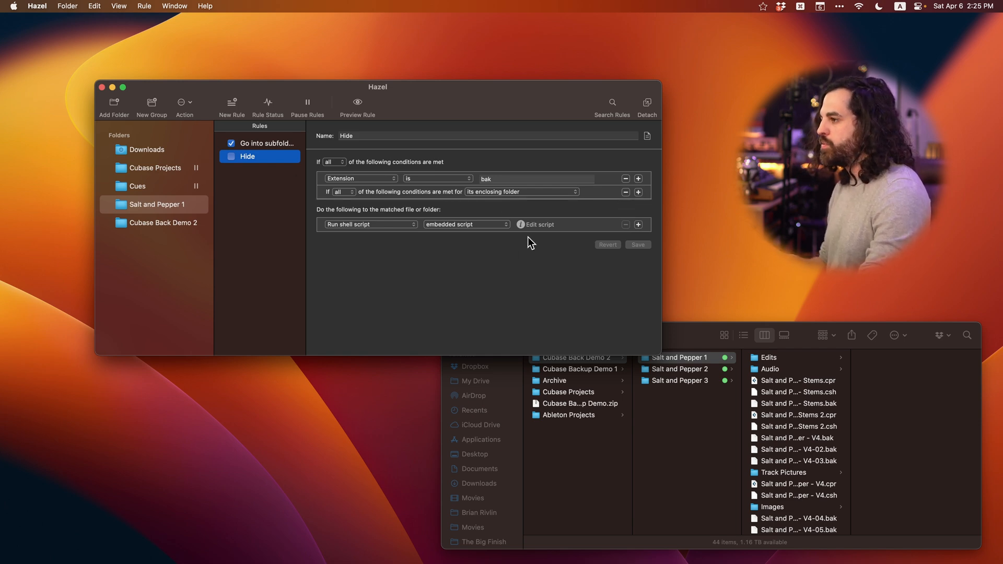
key("super+z")
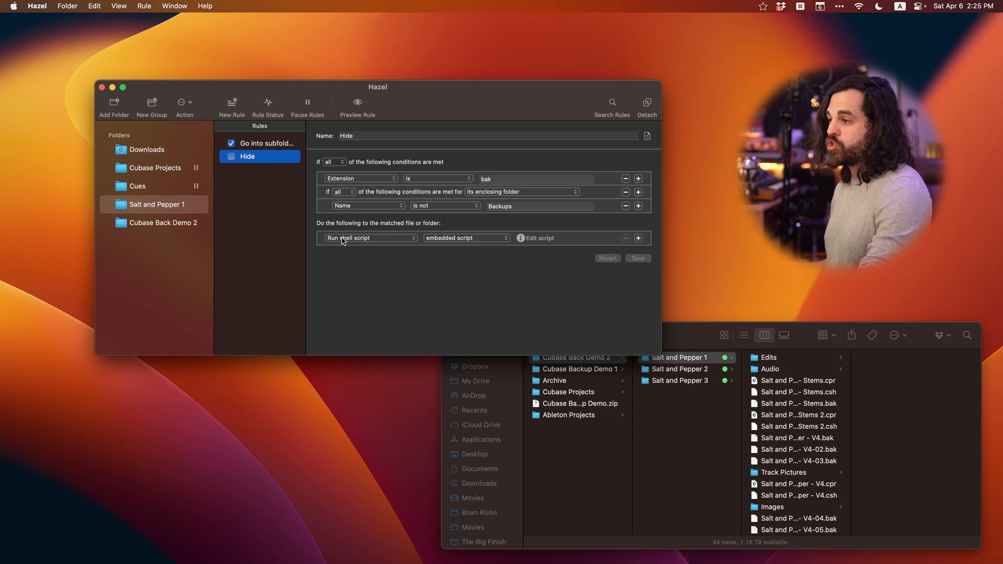
View the Hide rule's embedded shell script and enable the rule.
left_click(520, 239)
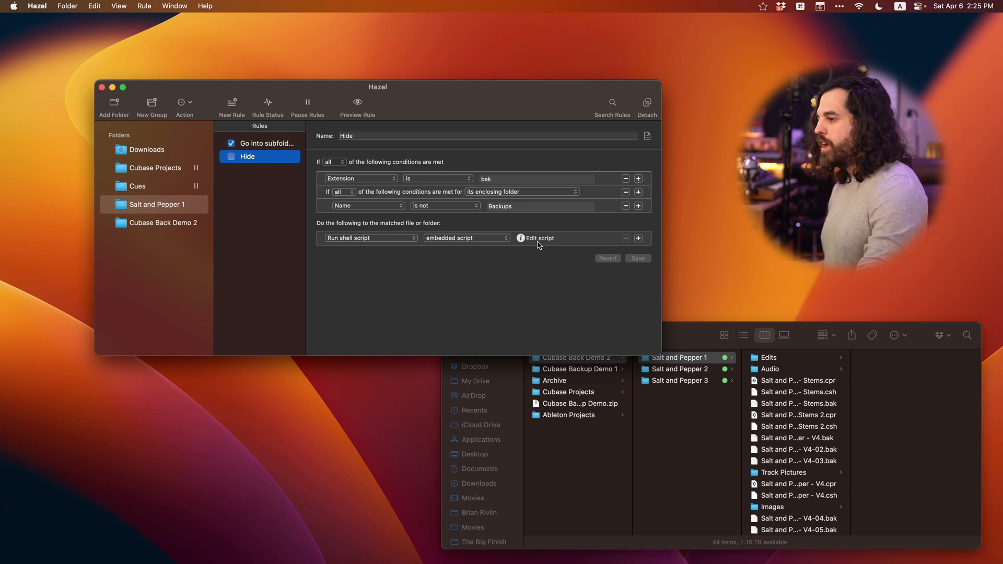
left_click(328, 274)
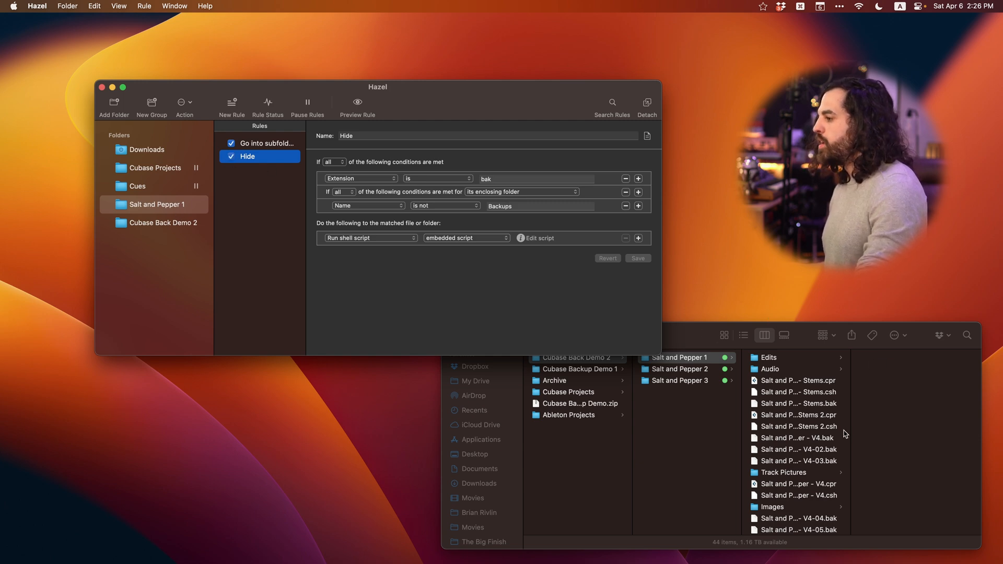
Run the rules on the Salt and Pepper 1 folder now and check the folder's contents in Finder.
right_click(161, 207)
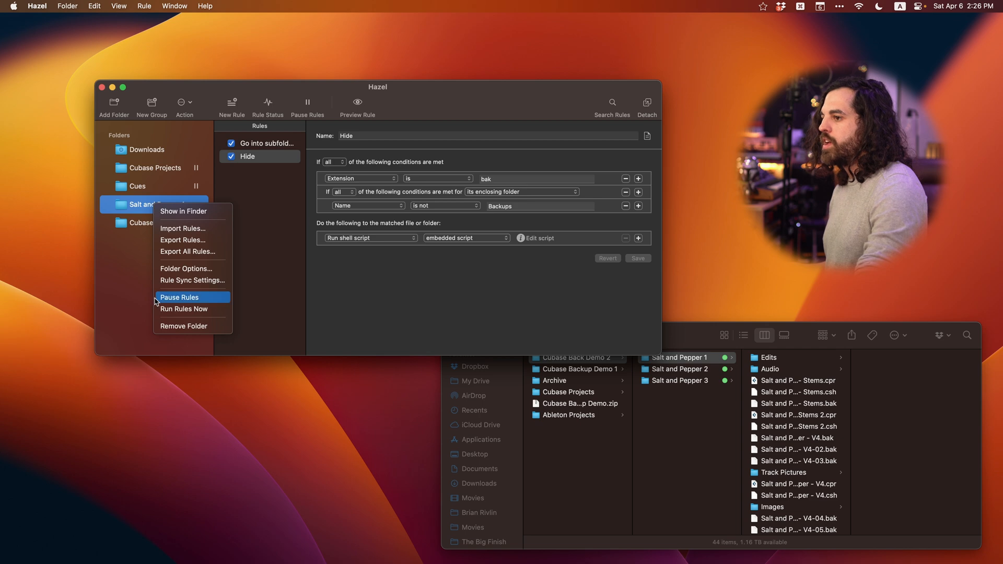
left_click(180, 309)
left_click(807, 341)
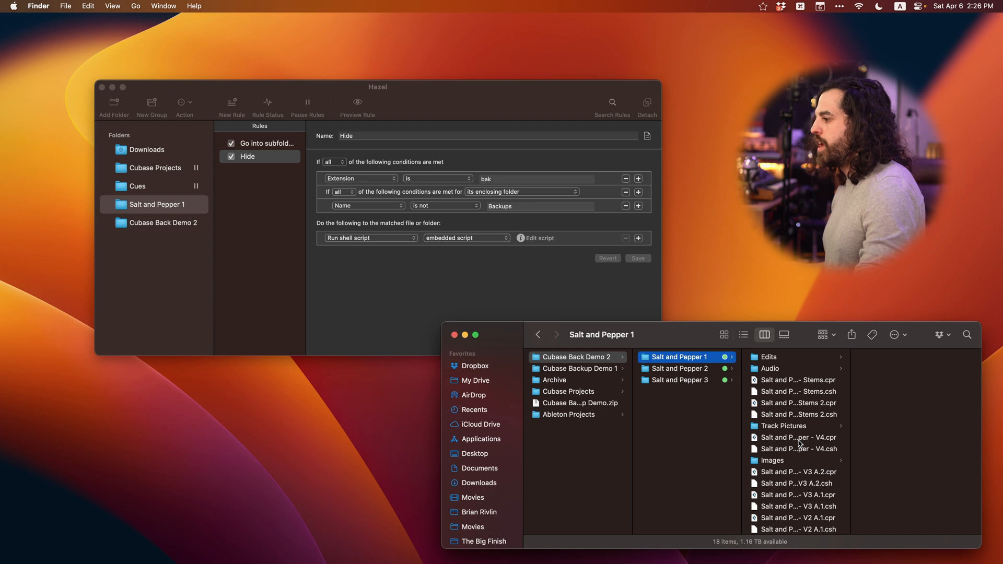
scroll(800, 442, "down", 3)
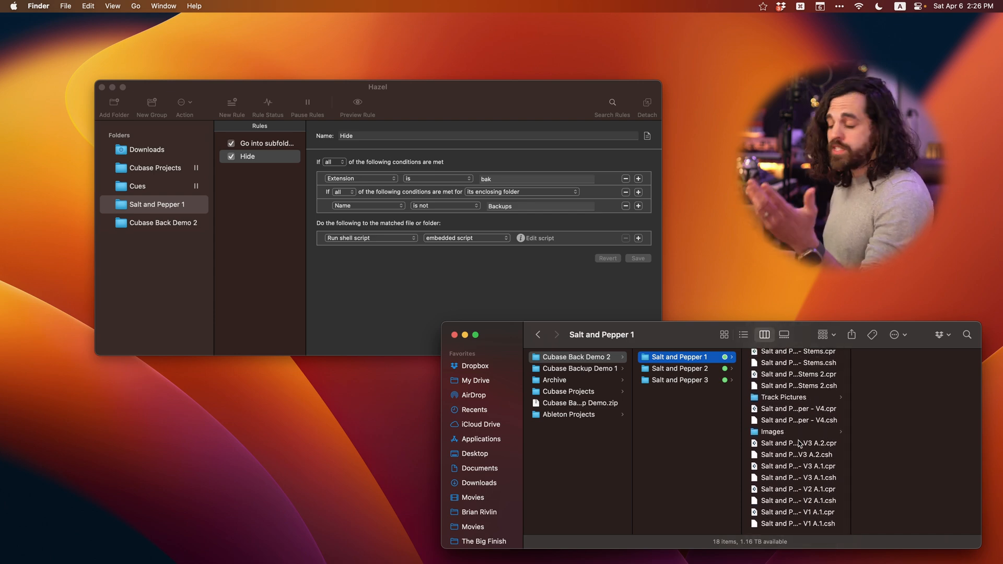
Show hidden files in Finder, look through the Salt and Pepper 1 backup files, and conceal hidden files again.
key("super+shift+period")
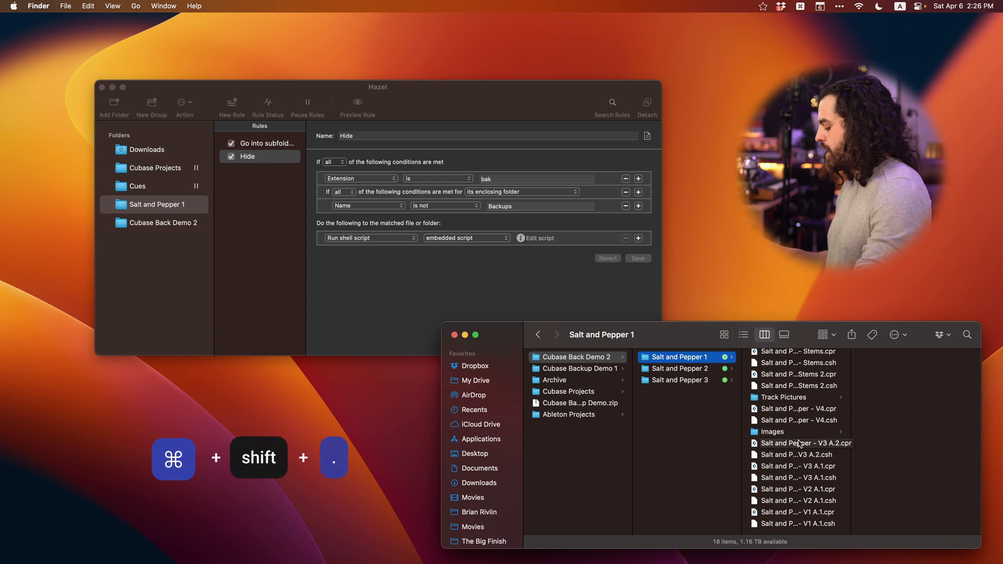
scroll(791, 380, "down", 10)
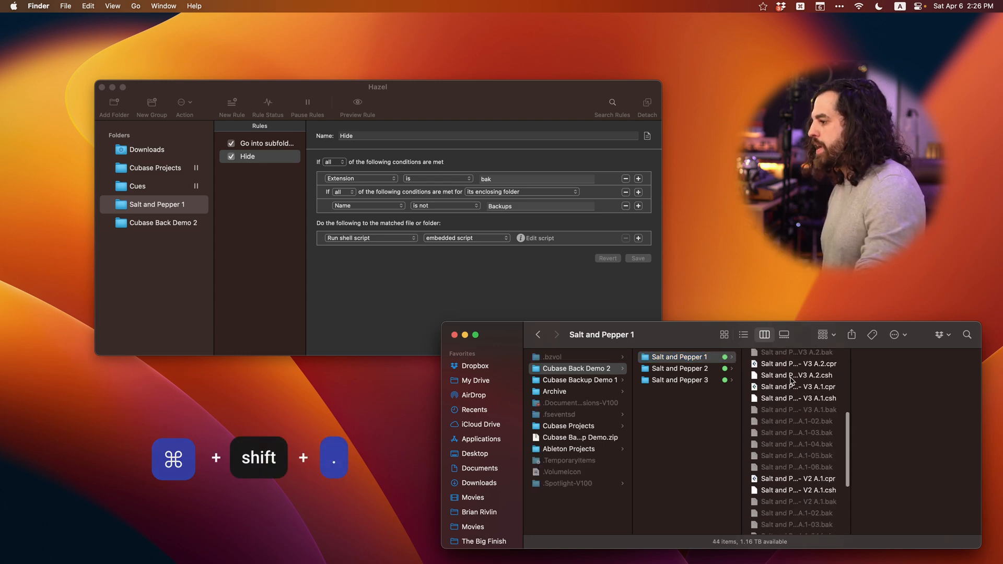
scroll(783, 467, "up", 10)
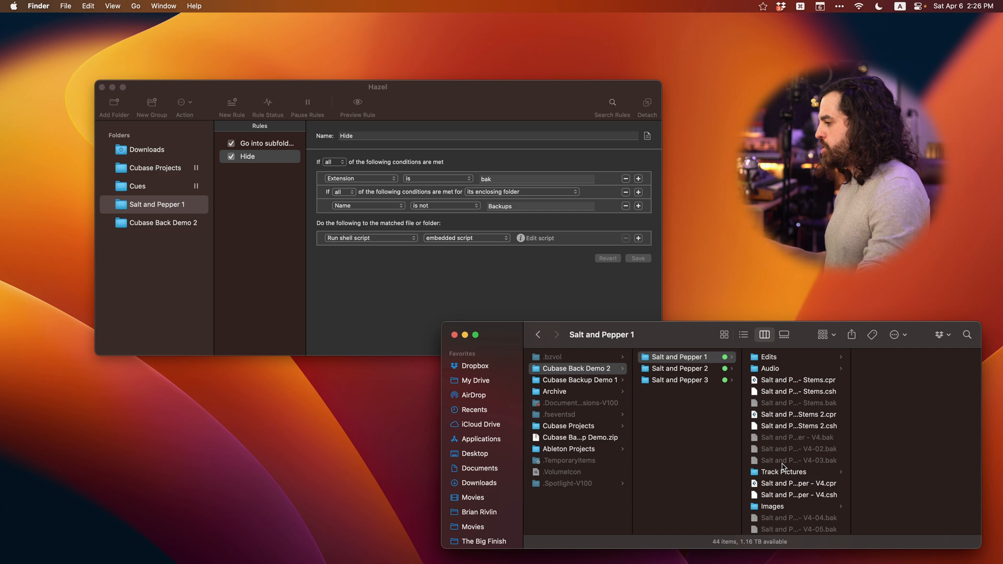
key("super+shift+period")
scroll(782, 464, "down", 3)
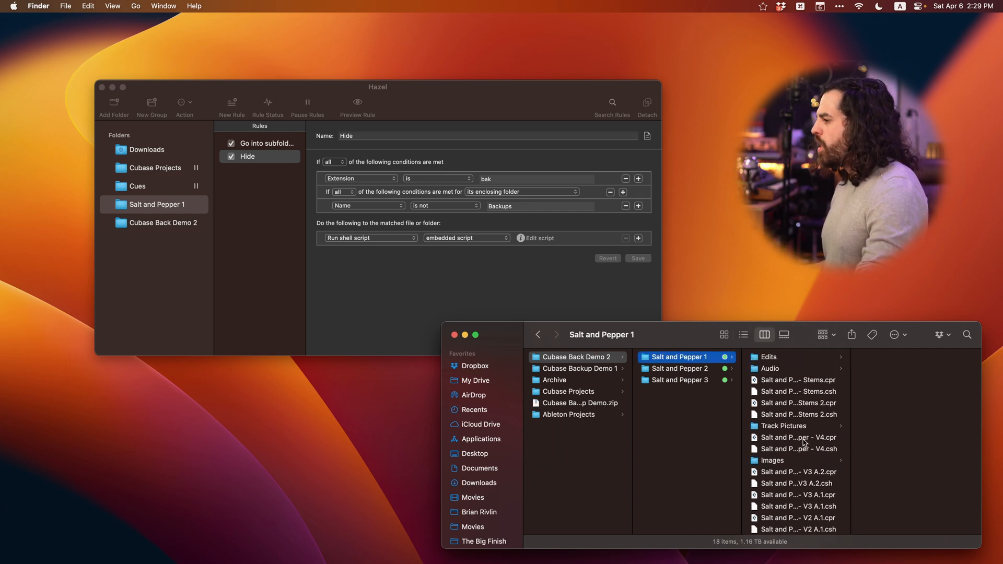
Copy the csh extension from the name of the Salt and Pepper - V4 - Stems 2.csh file without renaming it.
left_click(822, 416)
key("Return")
key("Right")
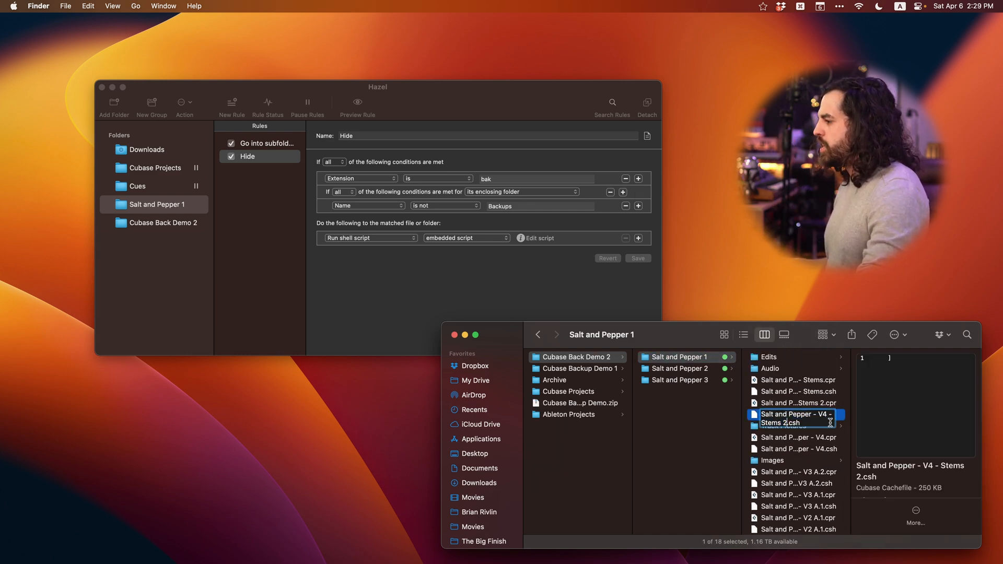
double_click(816, 421)
key("super+c")
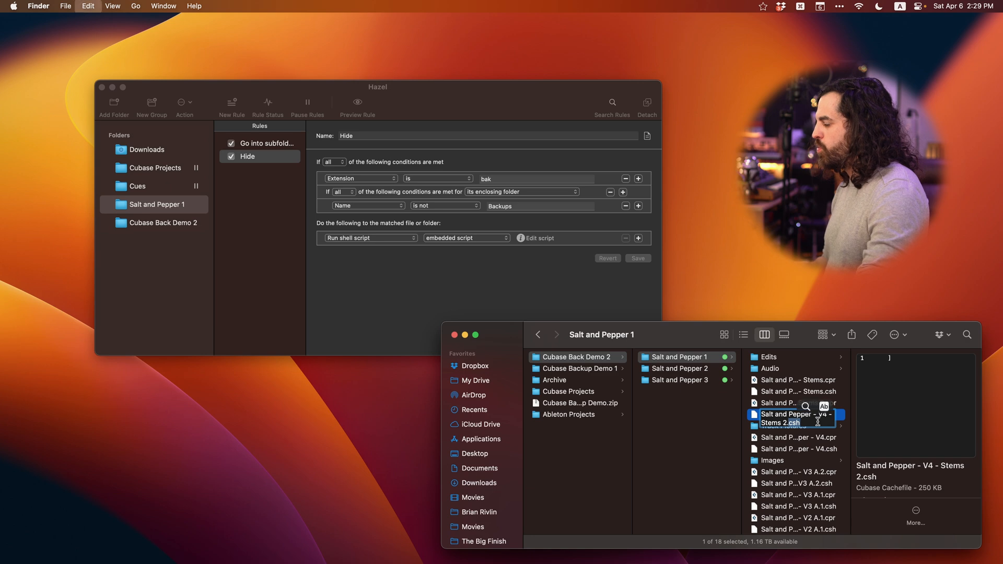
key("Escape")
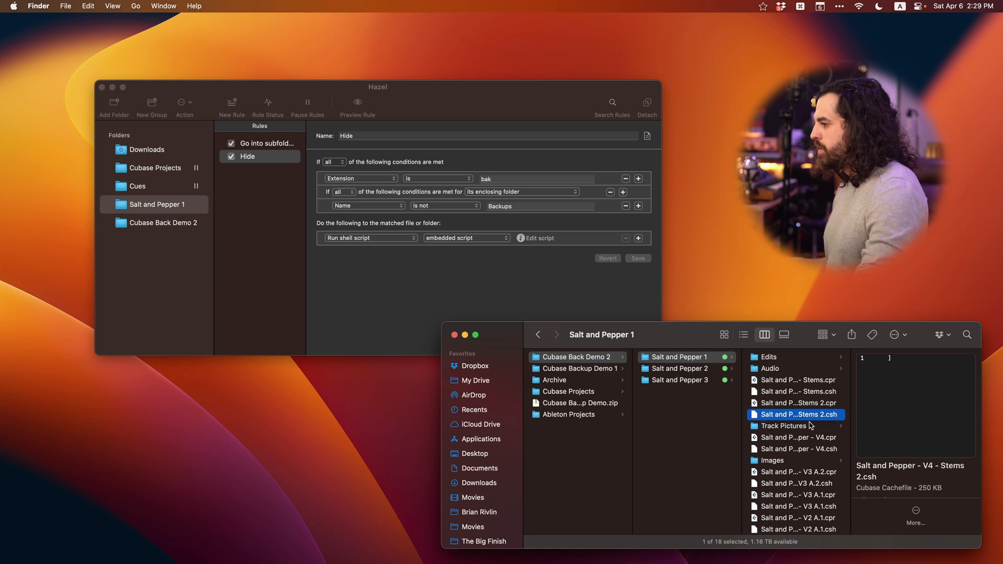
Duplicate the Hide rule of the Salt and Pepper 1 folder in Hazel.
left_click(260, 262)
right_click(251, 161)
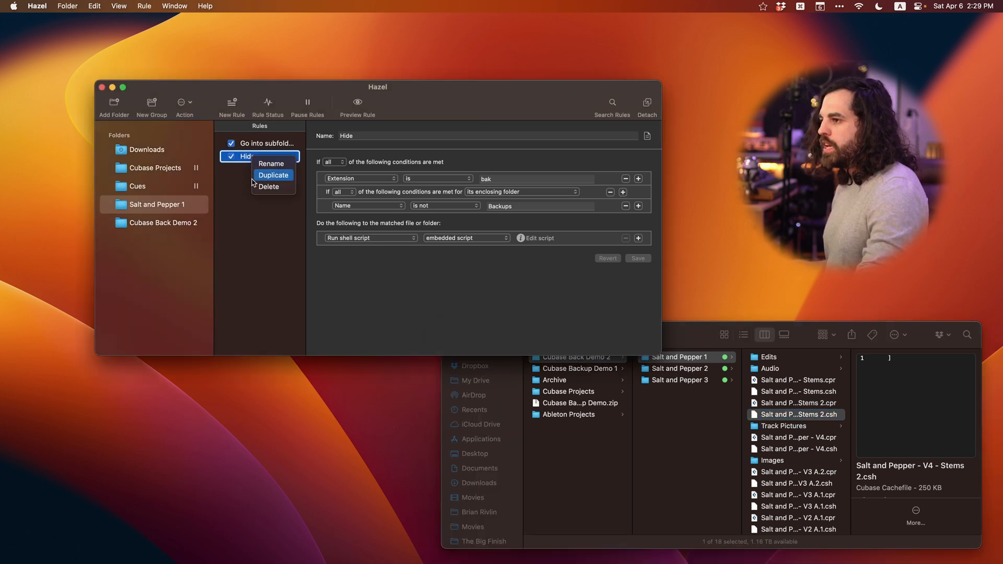
left_click(238, 180)
right_click(253, 161)
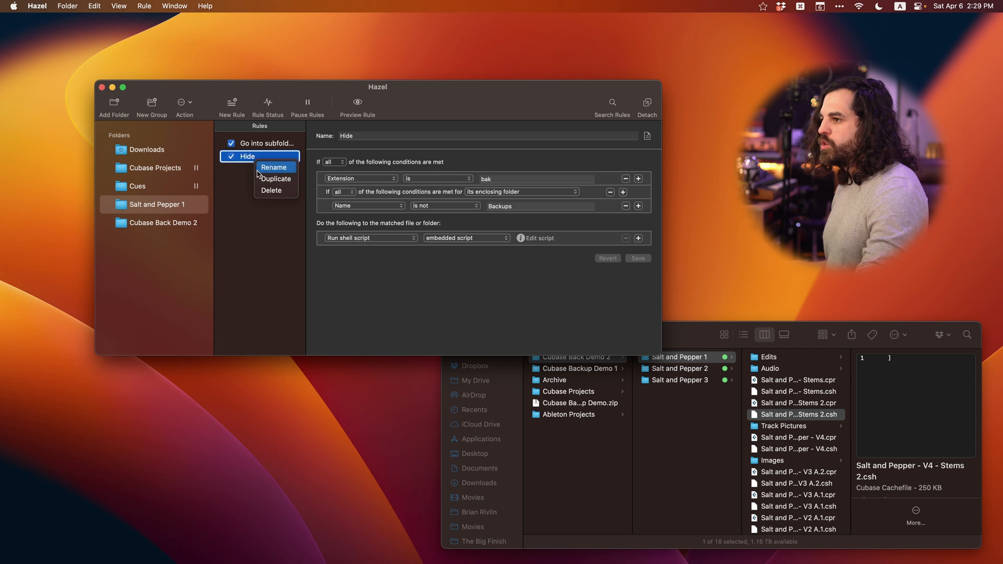
key("Escape")
right_click(254, 164)
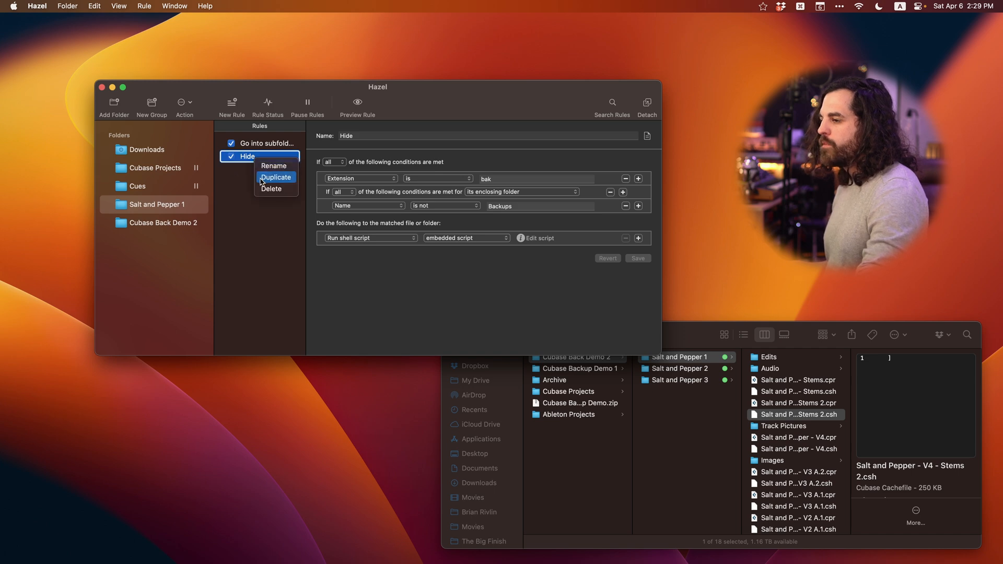
left_click(262, 178)
Set the extension condition of the Copy of Hide rule to csh and save the rule.
double_click(522, 178)
key("BackSpace")
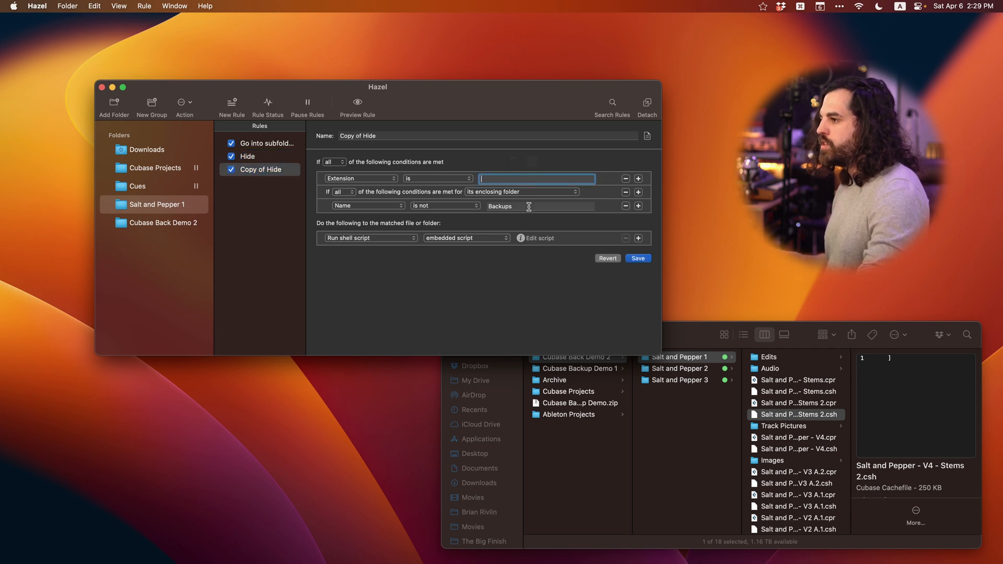
type("csh")
left_click(639, 259)
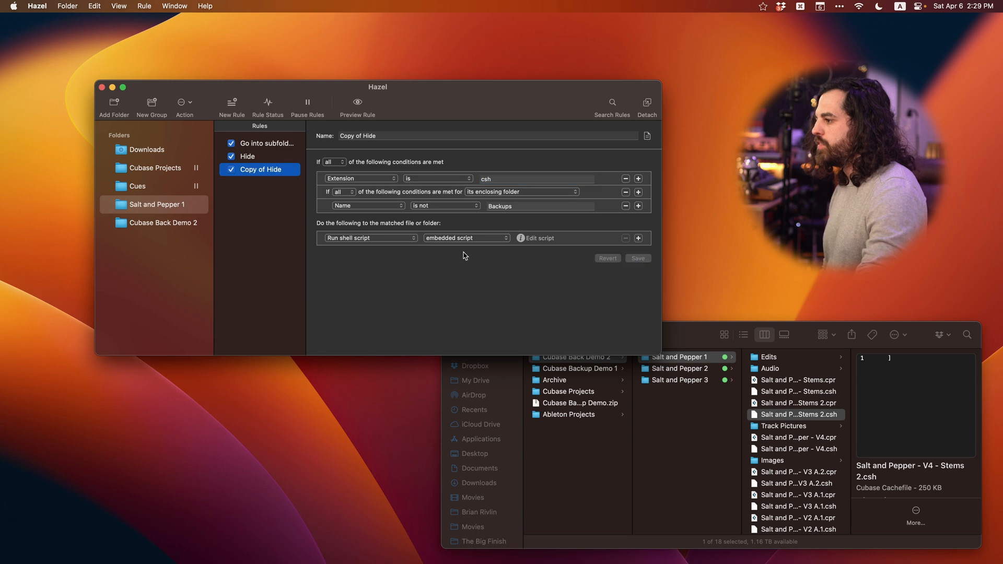
Run the Salt and Pepper 1 folder's rules again and switch to its Finder window.
left_click(155, 204)
right_click(155, 204)
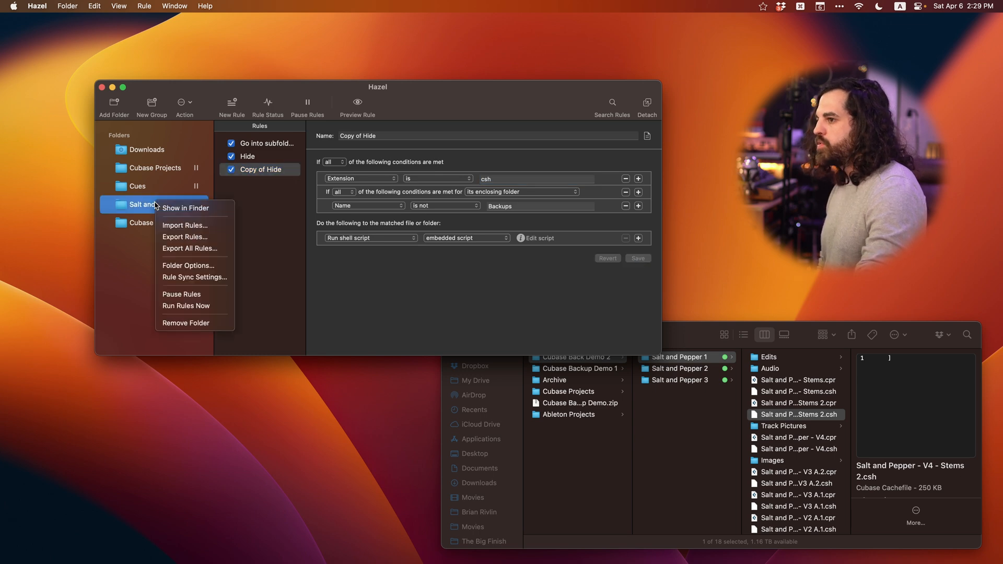
left_click(177, 306)
left_click(697, 337)
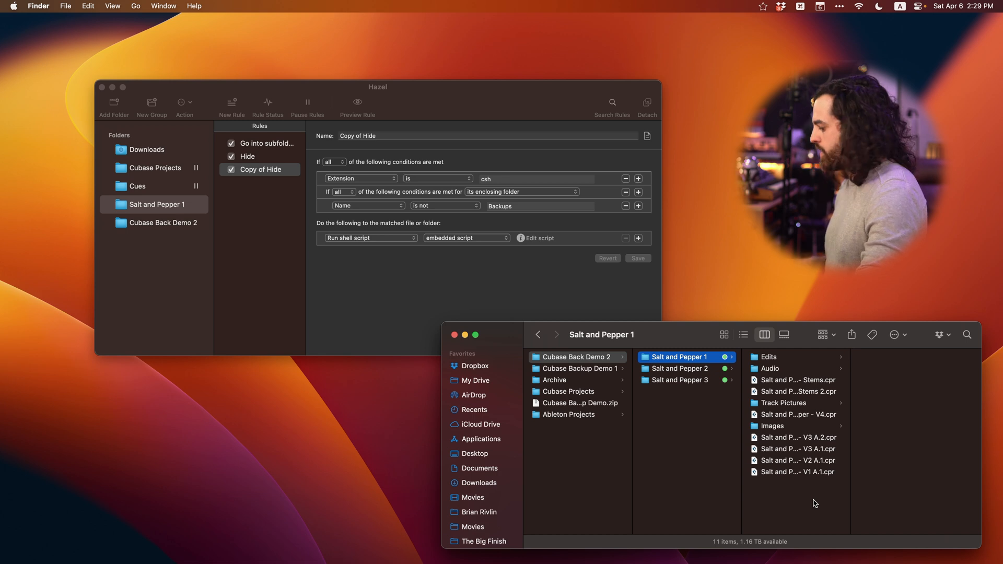
Show hidden files temporarily to check the csh and bak files in the Salt and Pepper 1 folder.
key("super+shift+period")
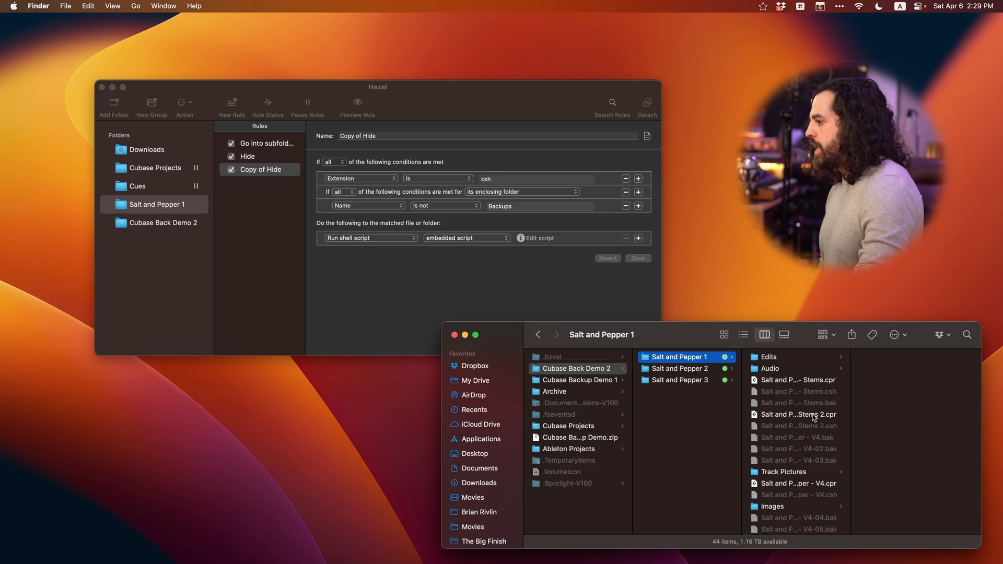
scroll(799, 408, "down", 10)
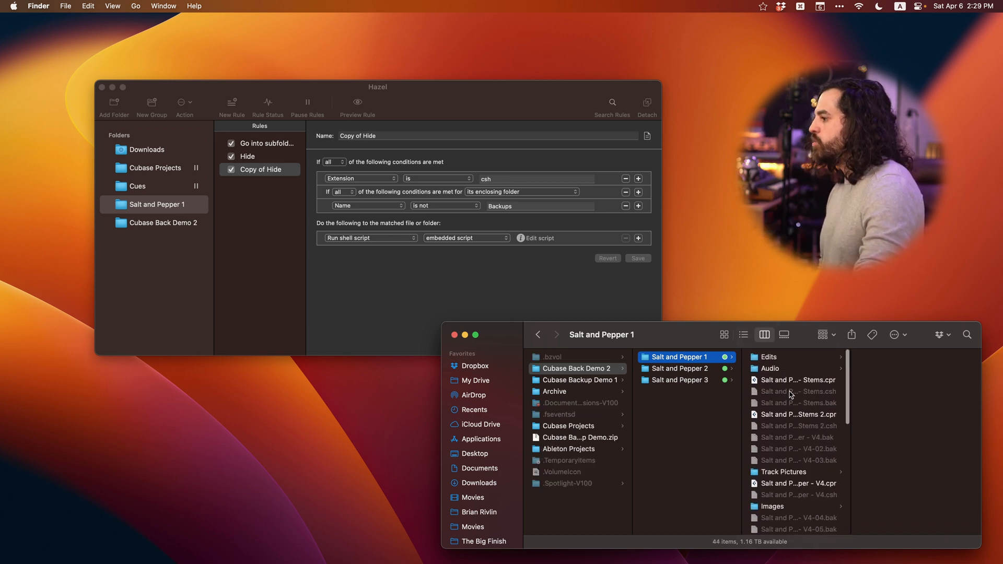
scroll(790, 394, "up", 10)
key("super+shift+period")
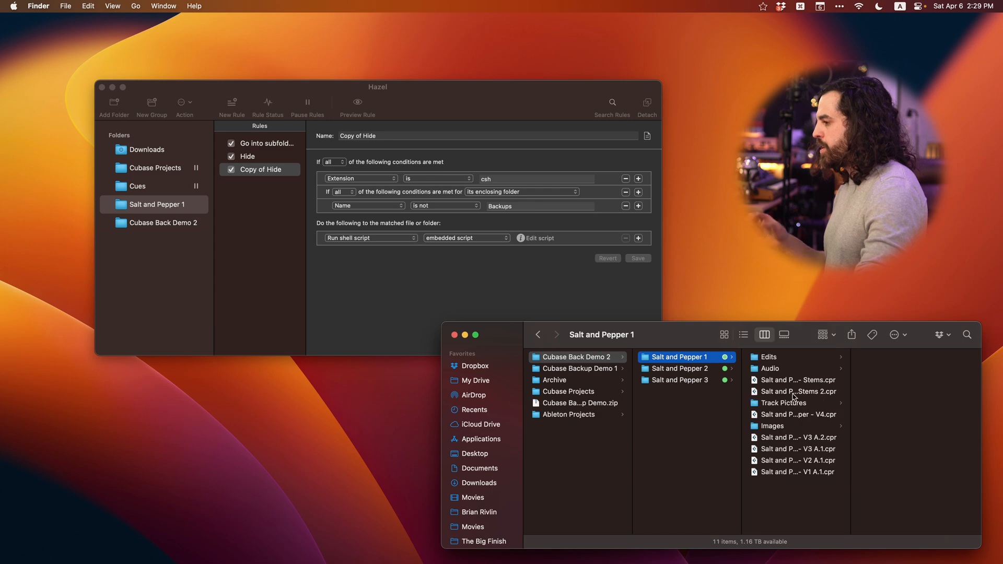
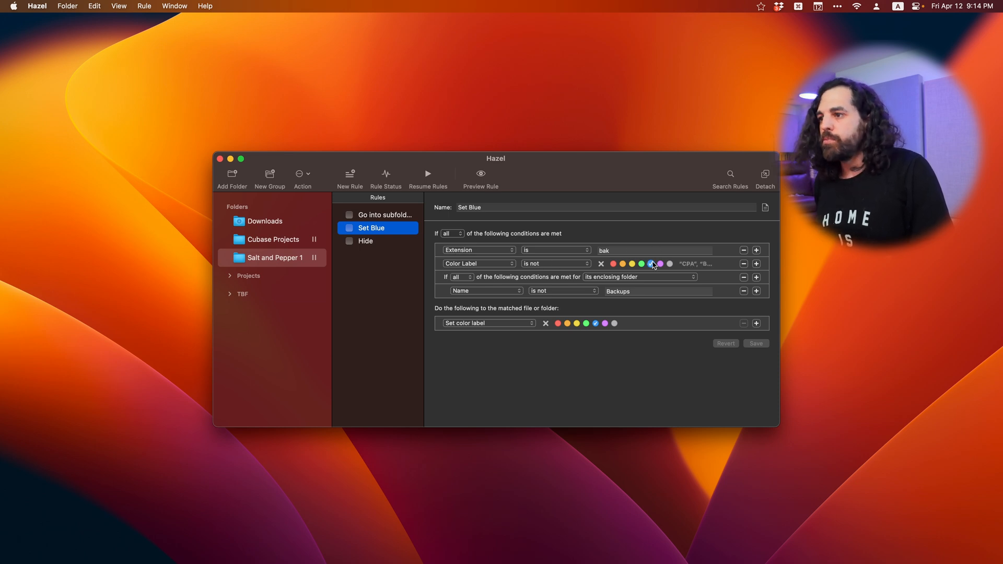
Review the conditions and actions of the Set Blue and Hide rules in Hazel, including the Hide rule's embedded script.
left_click(382, 242)
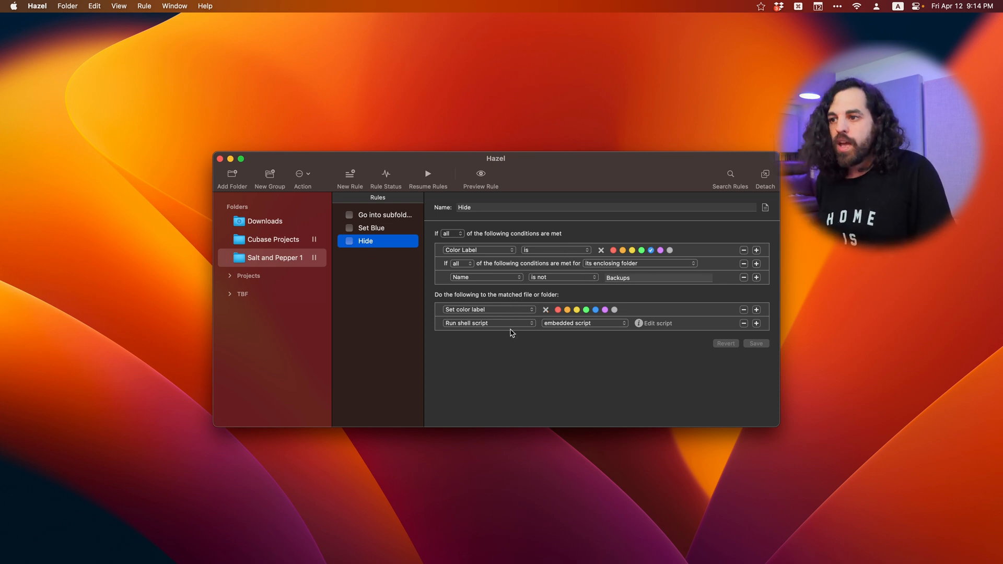
left_click(639, 323)
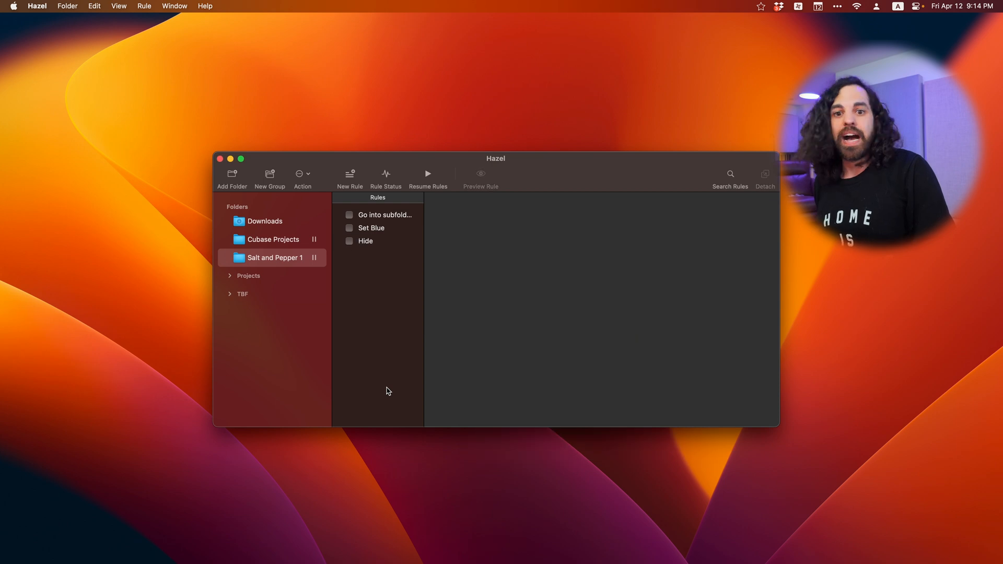
left_click(366, 241)
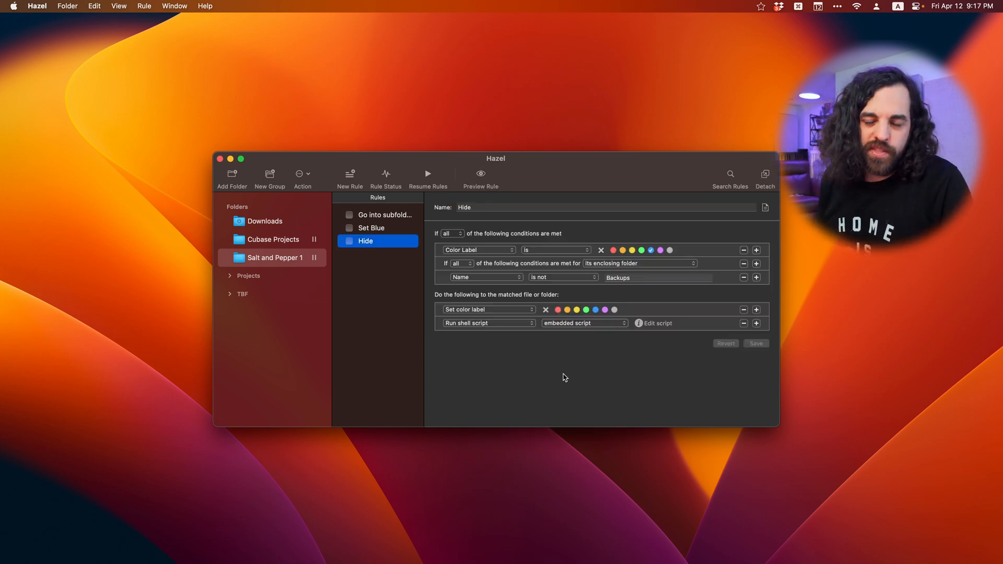
left_click(373, 229)
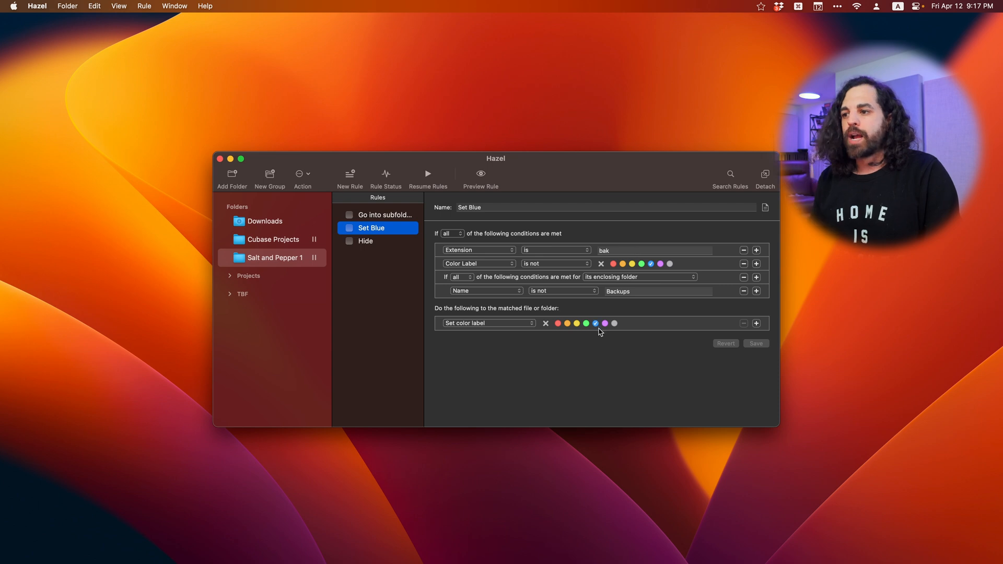
left_click(380, 242)
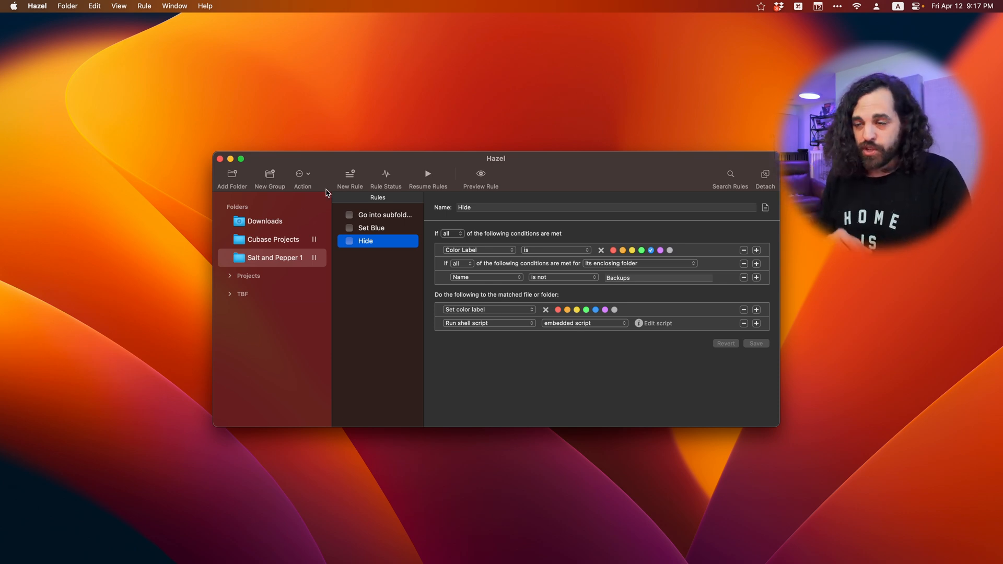
left_click(391, 231)
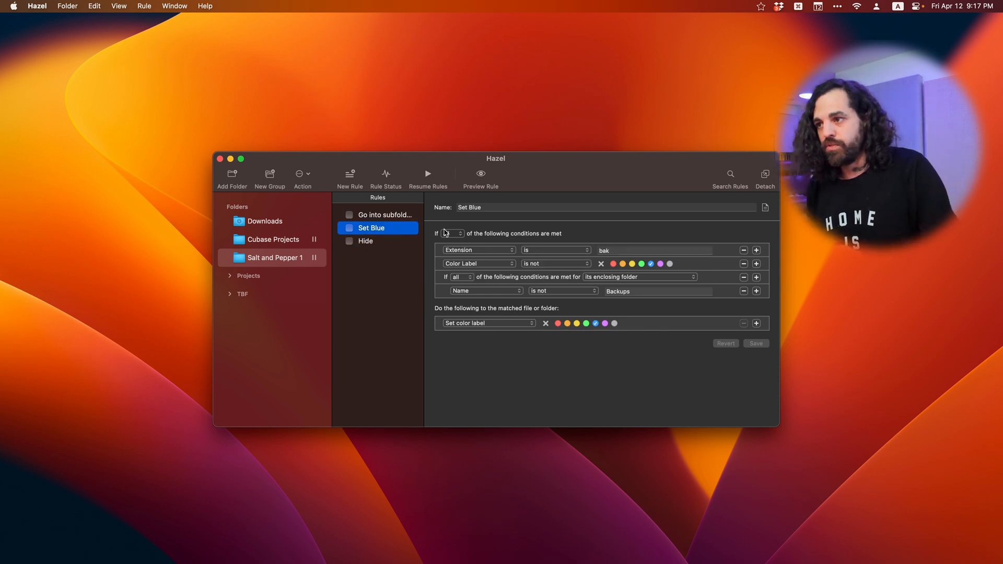
Try switching the Set Blue rule's color label to orange, discard the changes, and return to the Hide rule.
left_click(623, 264)
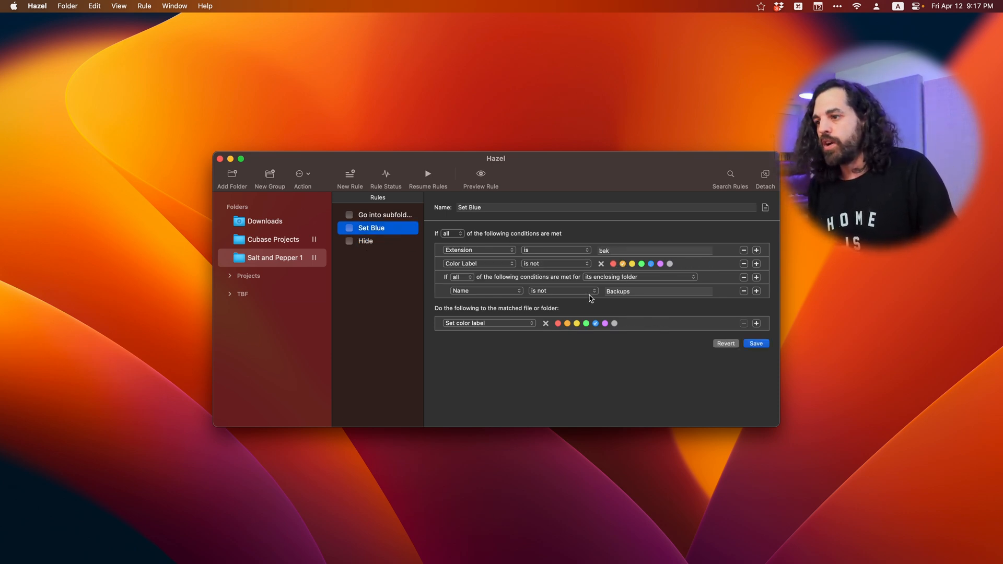
left_click(568, 324)
left_click(725, 343)
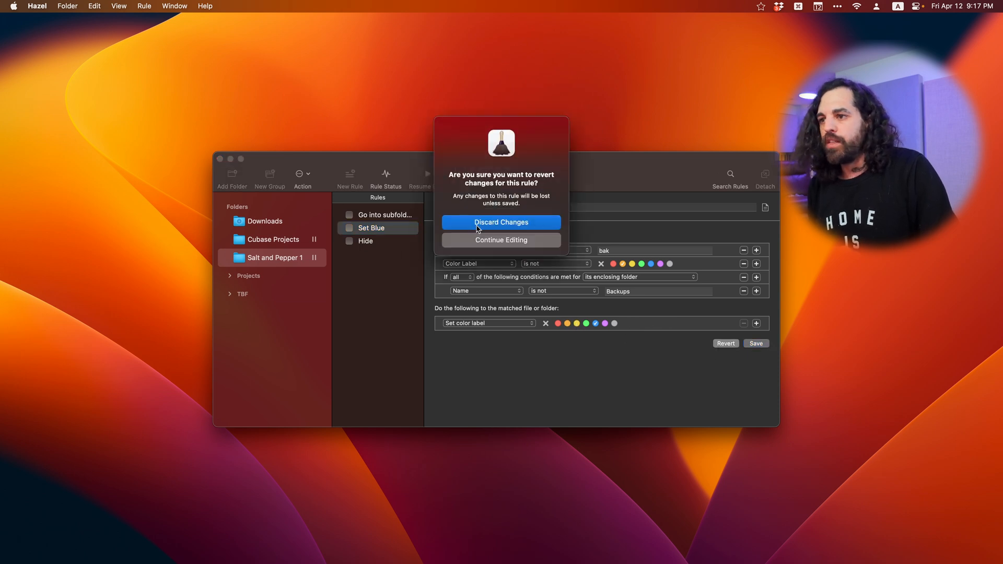
left_click(475, 223)
left_click(378, 243)
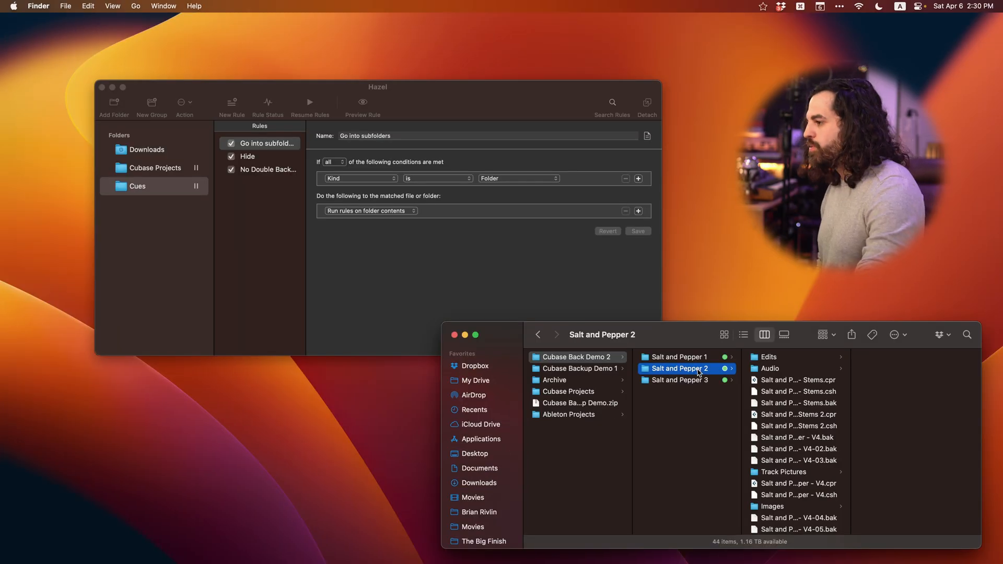
Add the Salt and Pepper 2 folder to Hazel and import the rules from 2. Cubase Move and Rename.hazelrules into it.
left_click_drag(698, 372, 147, 277)
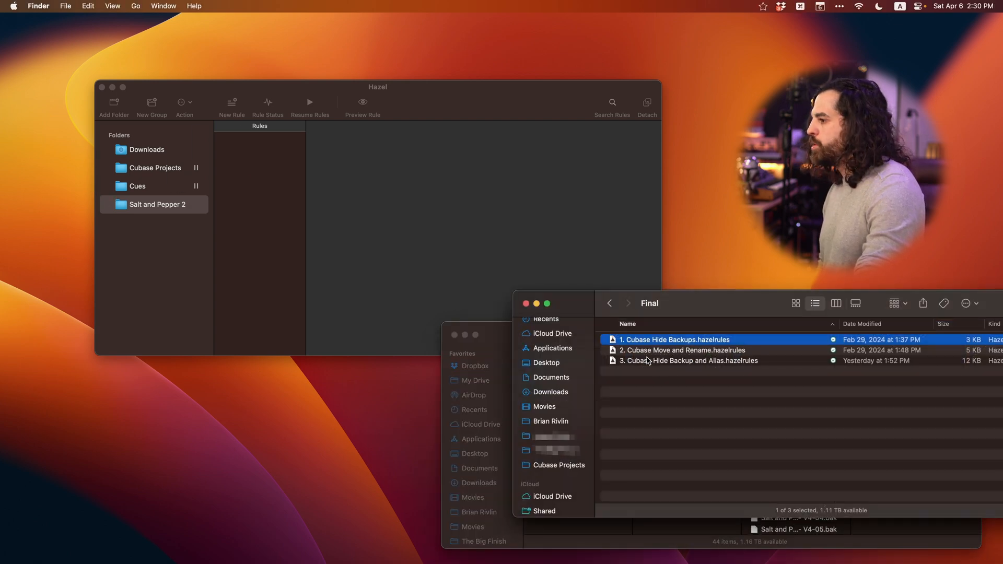
left_click(644, 351)
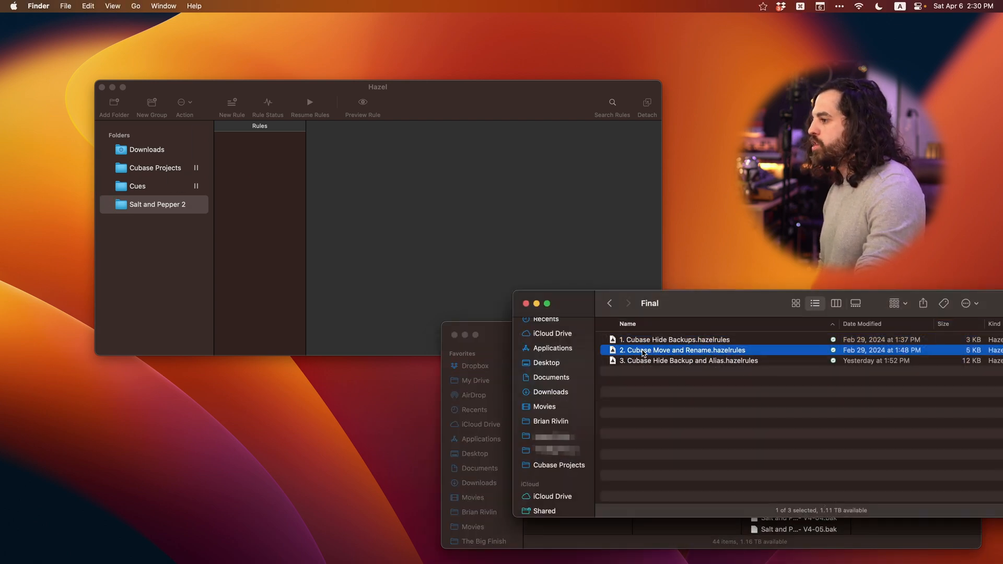
left_click_drag(731, 351, 266, 235)
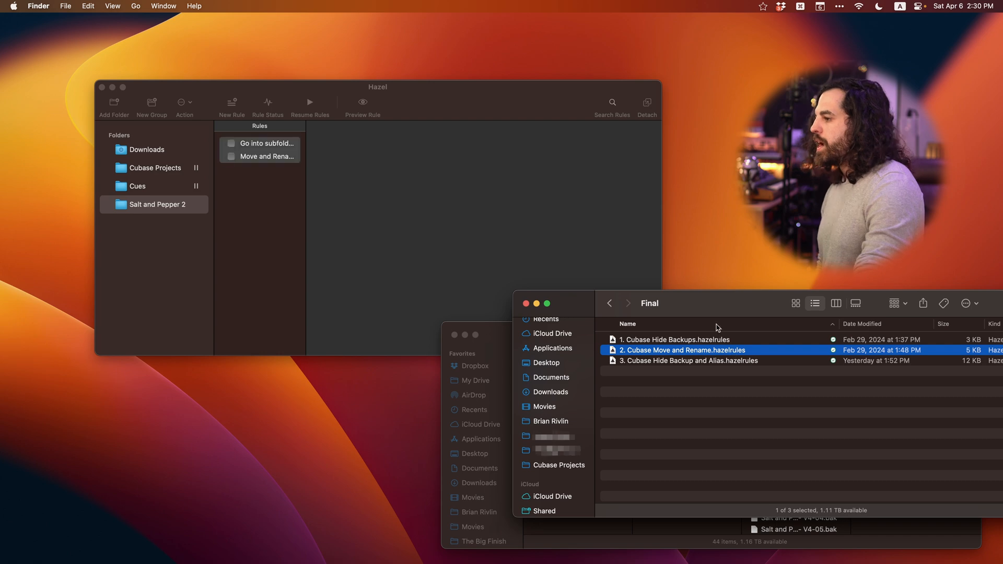
key("super+w")
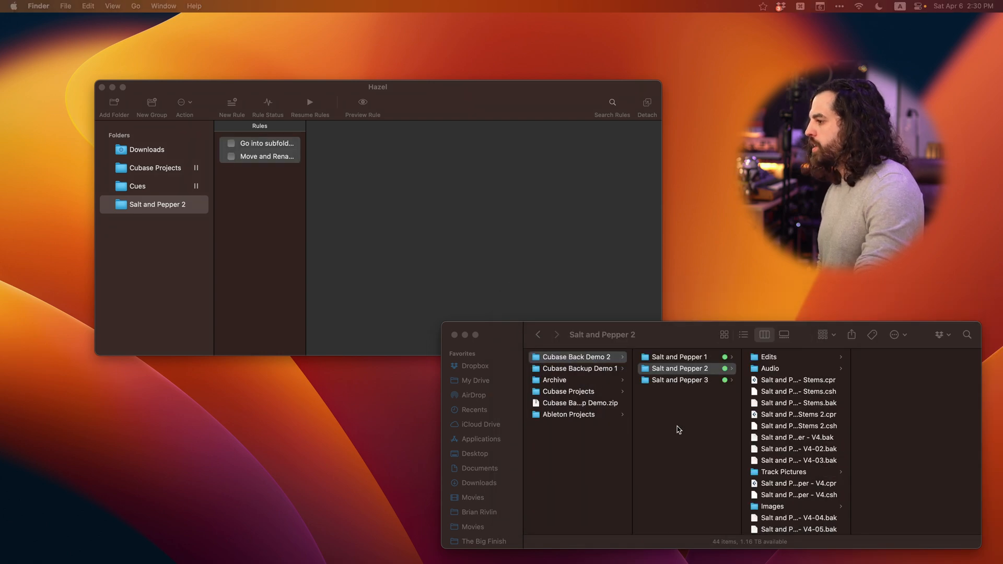
Enable the Go into subfolders rule for the Salt and Pepper 2 folder in Hazel.
left_click(273, 143)
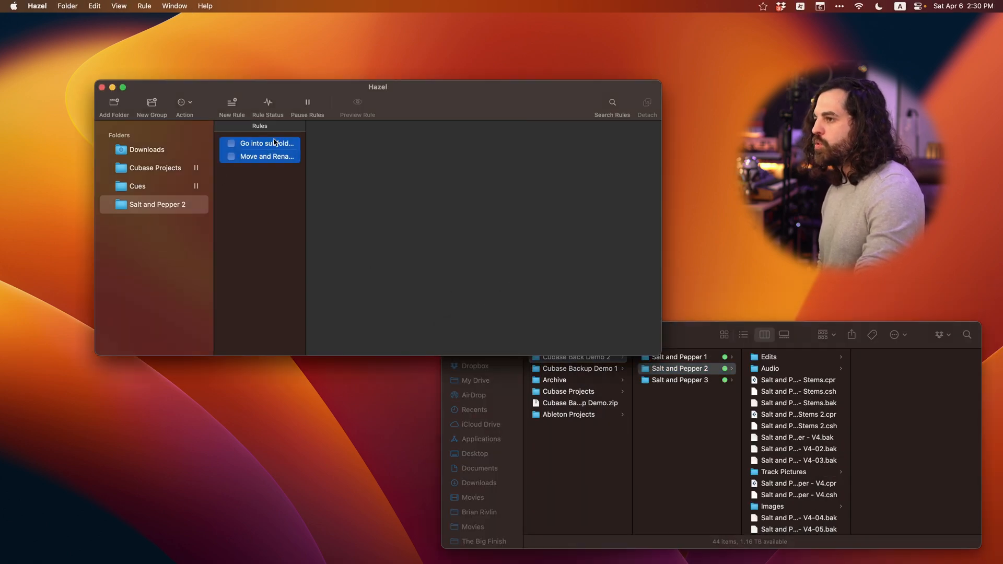
left_click(272, 197)
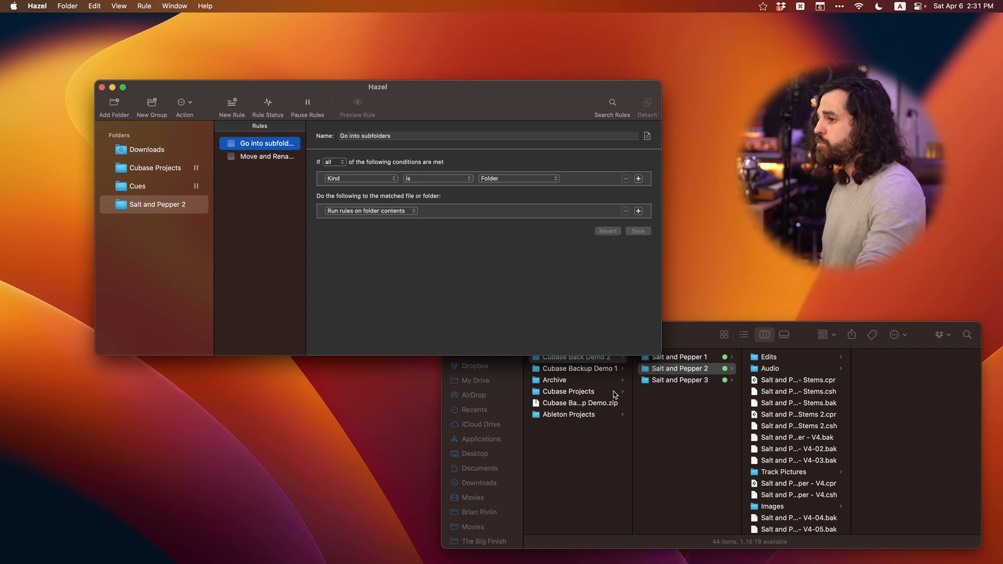
left_click(230, 143)
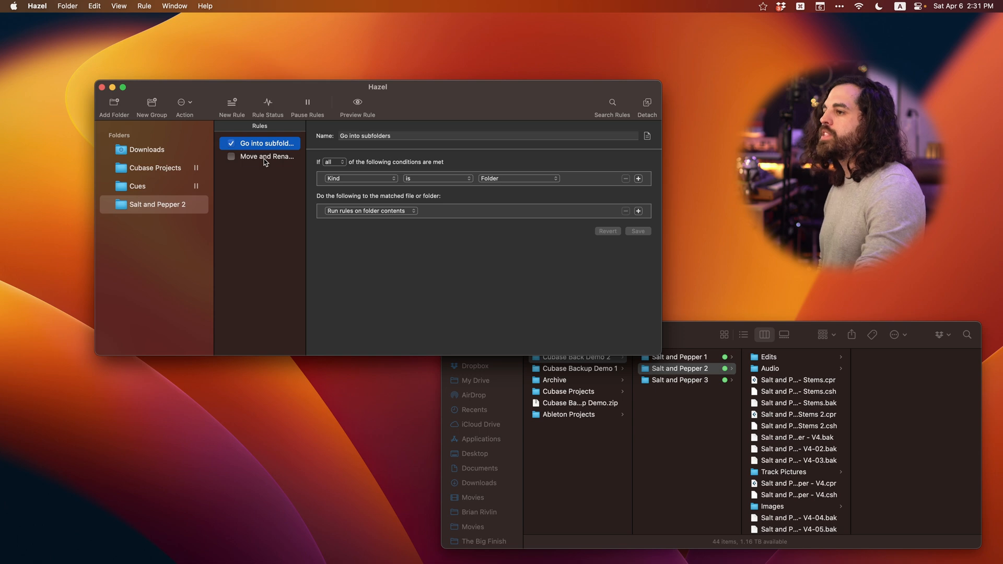
Review the Move and Rename rule's conditions, actions and renaming pattern without changing them.
left_click(265, 159)
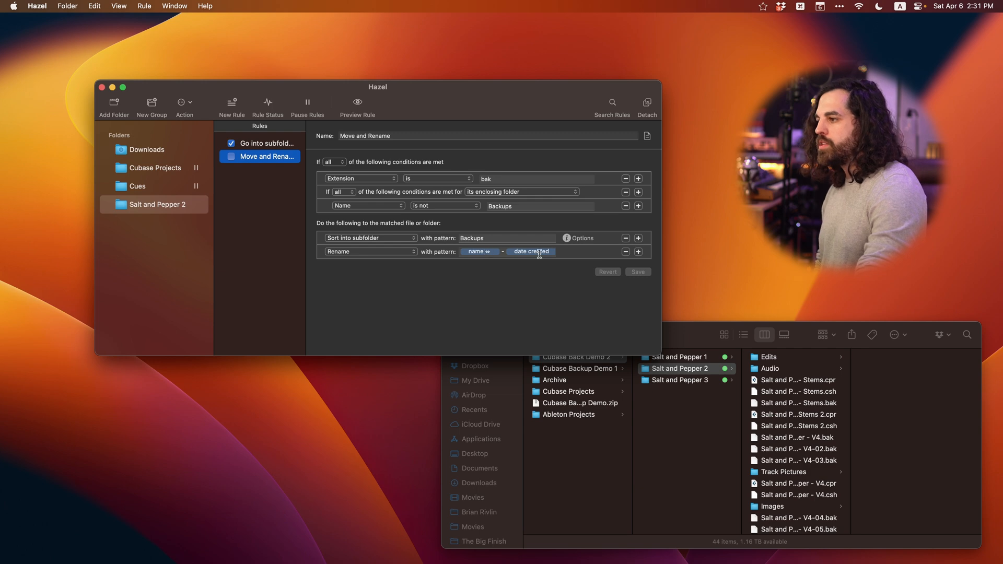
left_click(503, 254)
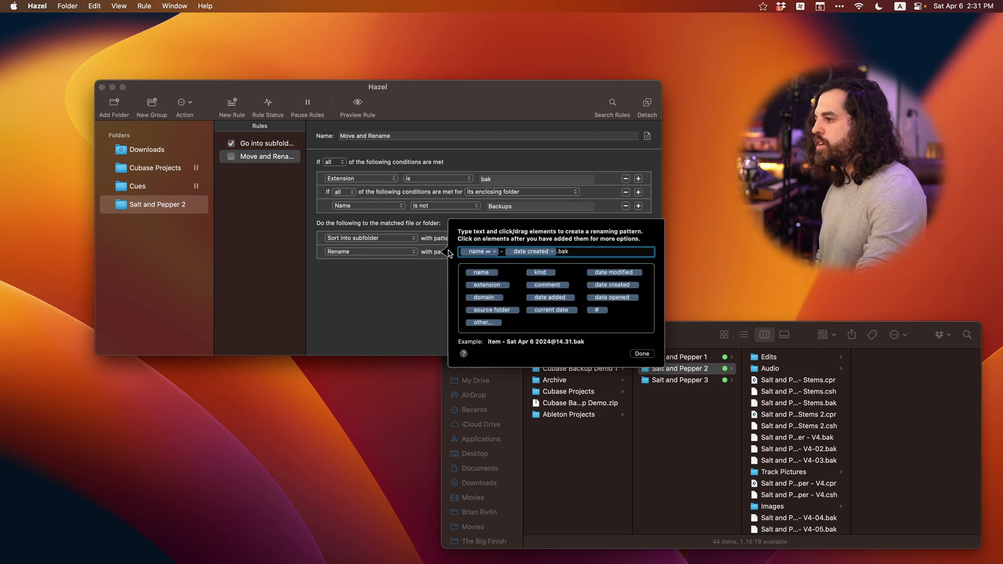
left_click(643, 354)
Enable the Move and Rename rule and run the rules on the Salt and Pepper 2 folder immediately.
left_click(231, 158)
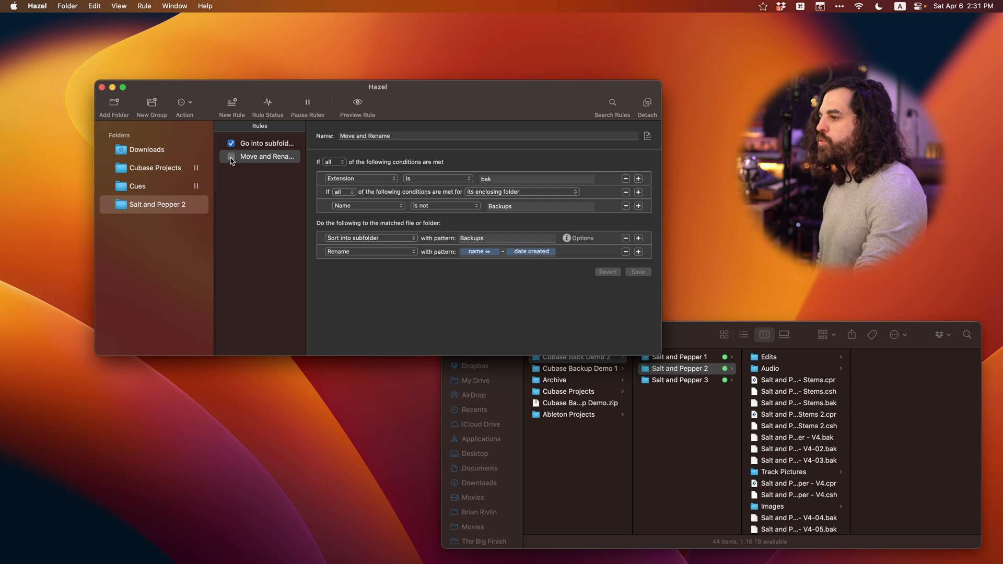
right_click(151, 208)
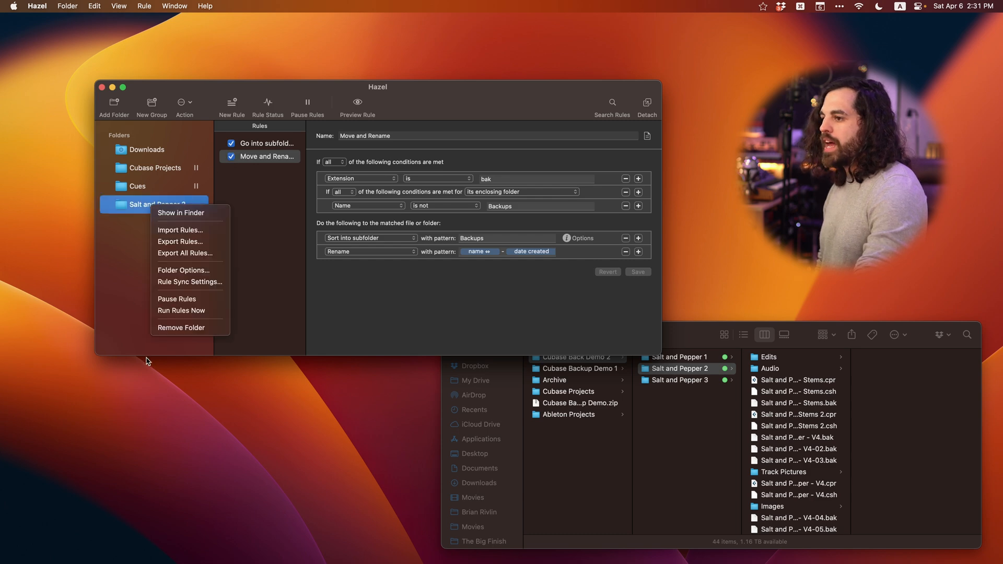
left_click(201, 312)
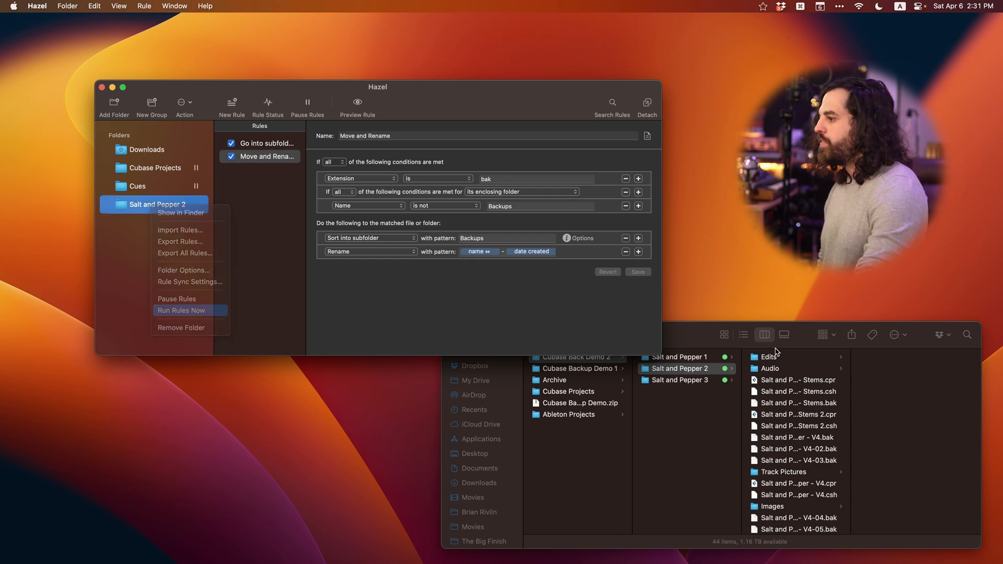
Look through the Salt and Pepper 2 folder in Finder and open its Backups subfolder.
left_click(696, 339)
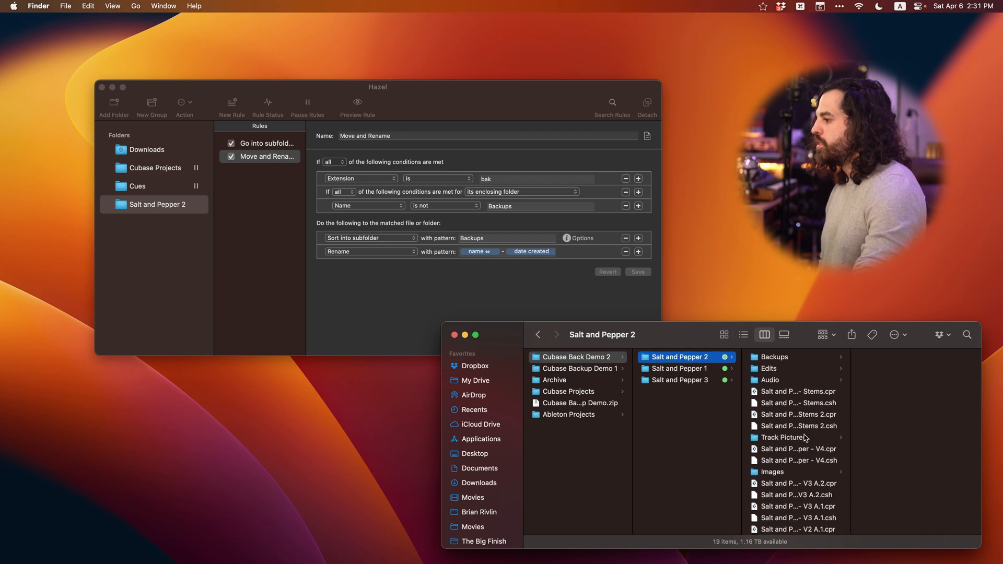
scroll(809, 433, "down", 3)
scroll(809, 433, "up", 3)
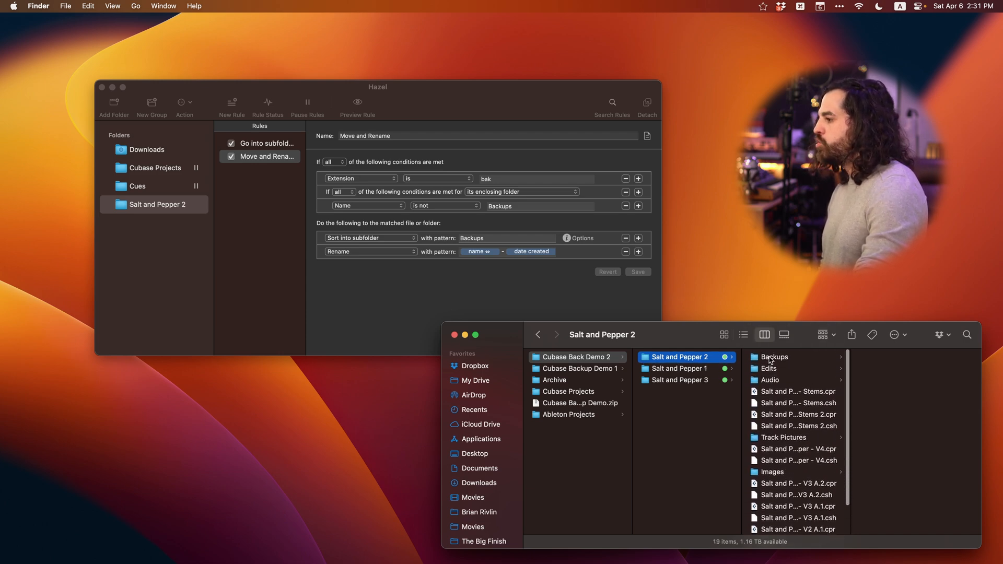
left_click(774, 358)
scroll(901, 406, "up", 2)
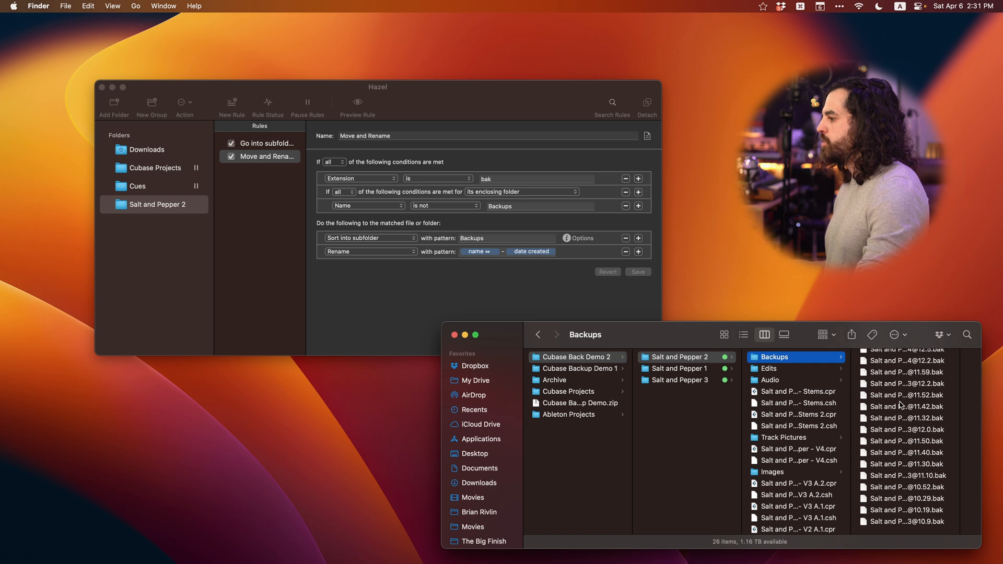
Examine the full names and creation dates of the renamed .bak files in the Backups folder.
left_click(904, 357)
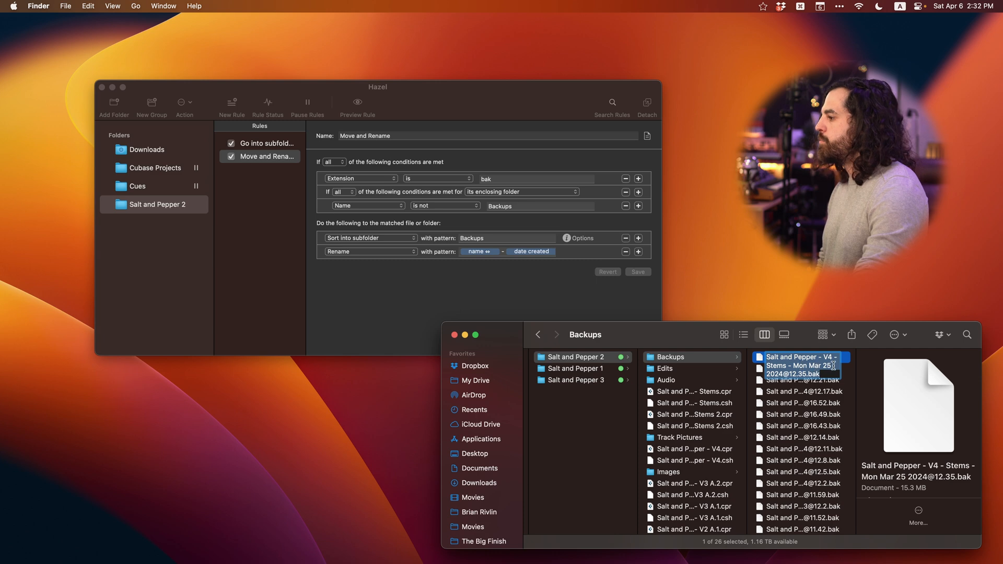
key("Return")
left_click(807, 375)
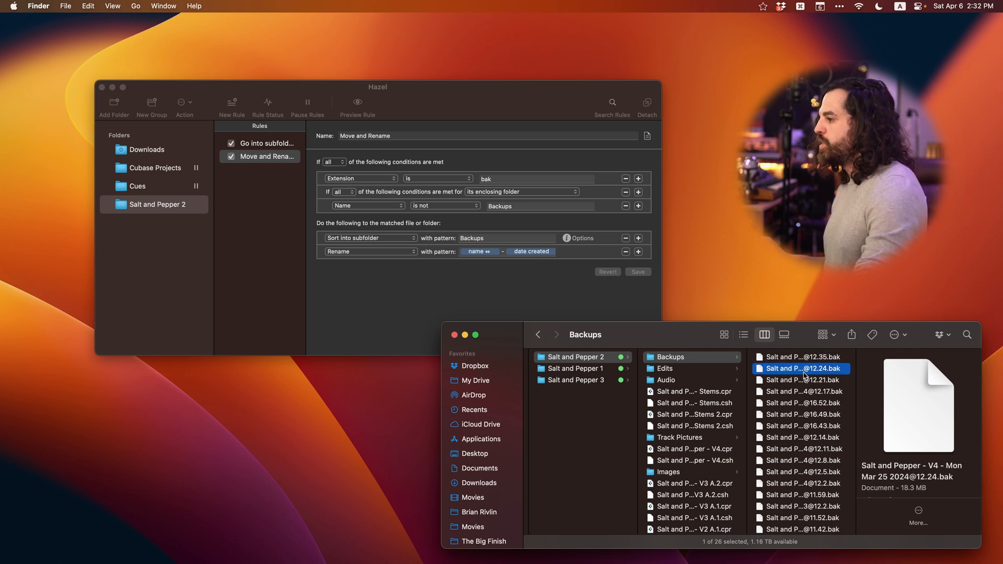
key("Down")
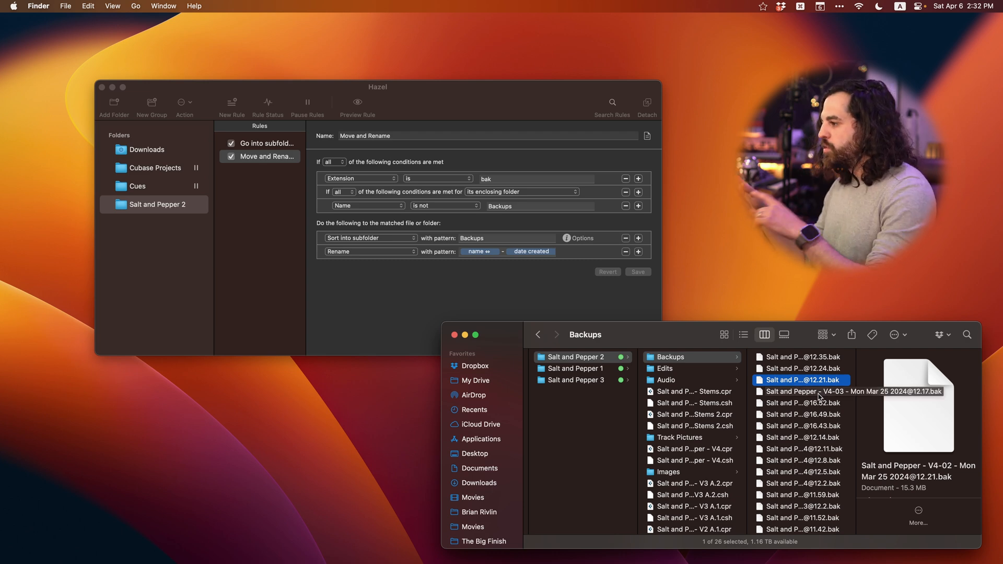
scroll(922, 458, "down", 3)
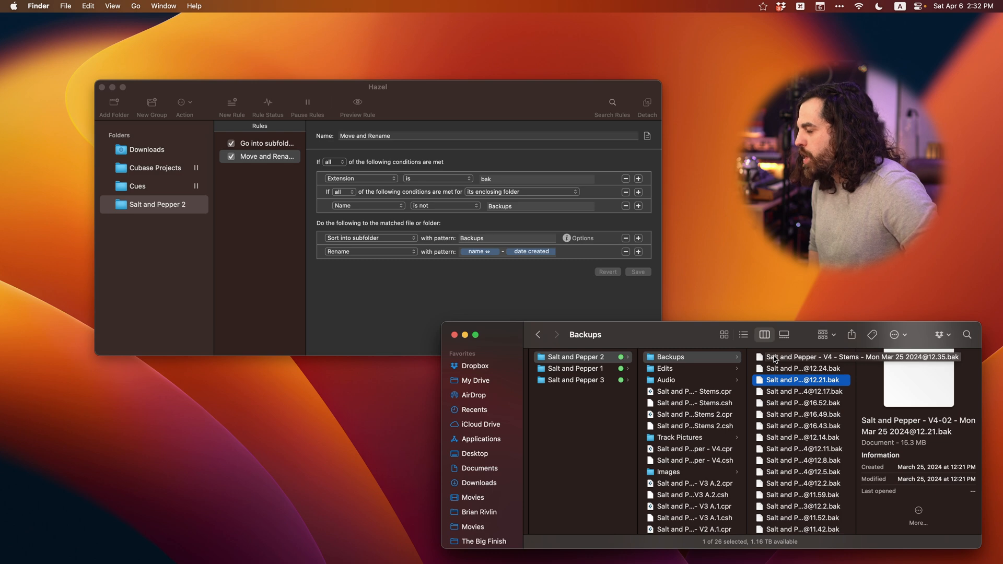
scroll(811, 501, "down", 5)
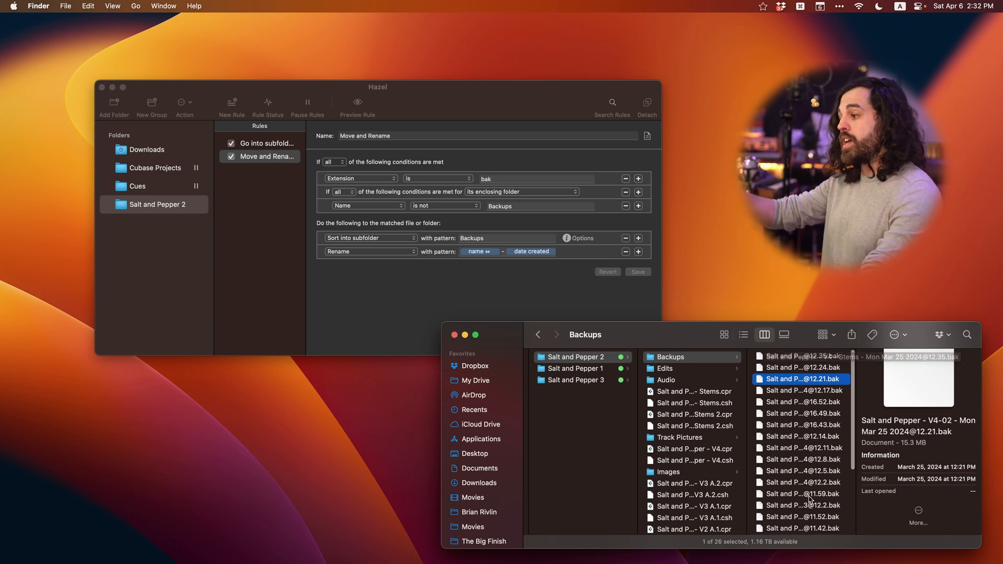
scroll(809, 496, "up", 5)
key("Up")
key("Up")
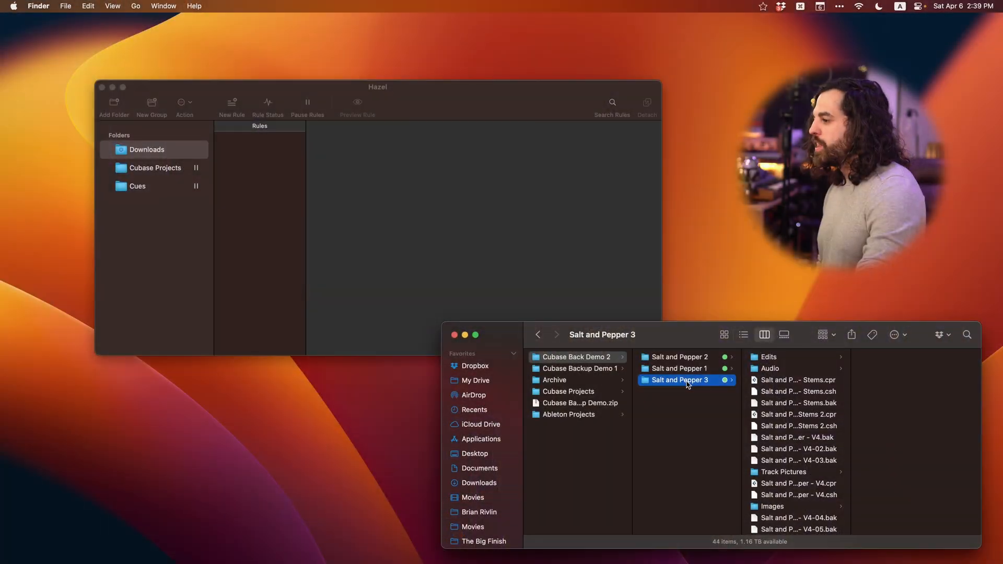
Add the Salt and Pepper 3 folder to Hazel and import the rules from 3. Cubase Hide Backup and Alias.hazelrules into it.
left_click_drag(679, 380, 150, 264)
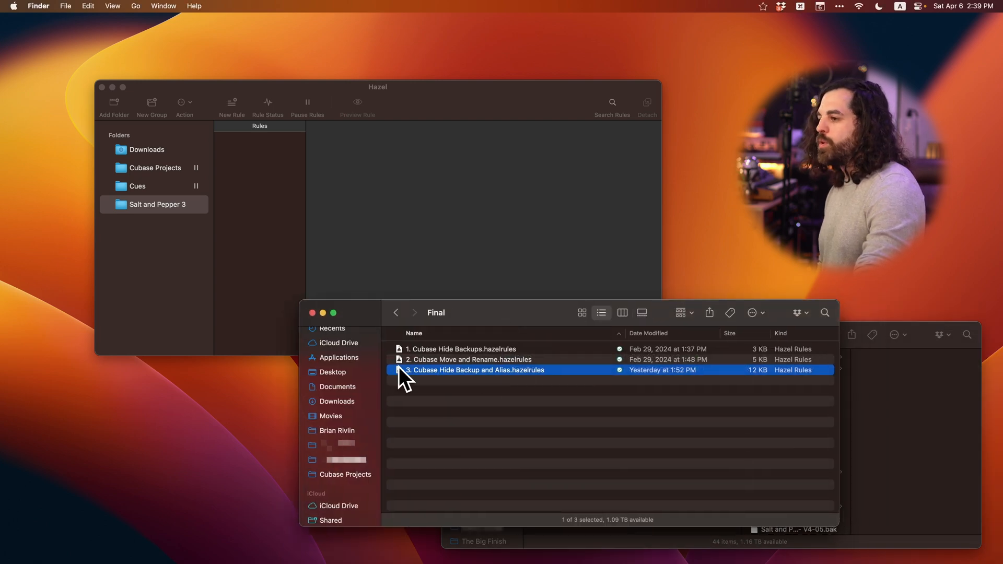
left_click_drag(399, 367, 251, 193)
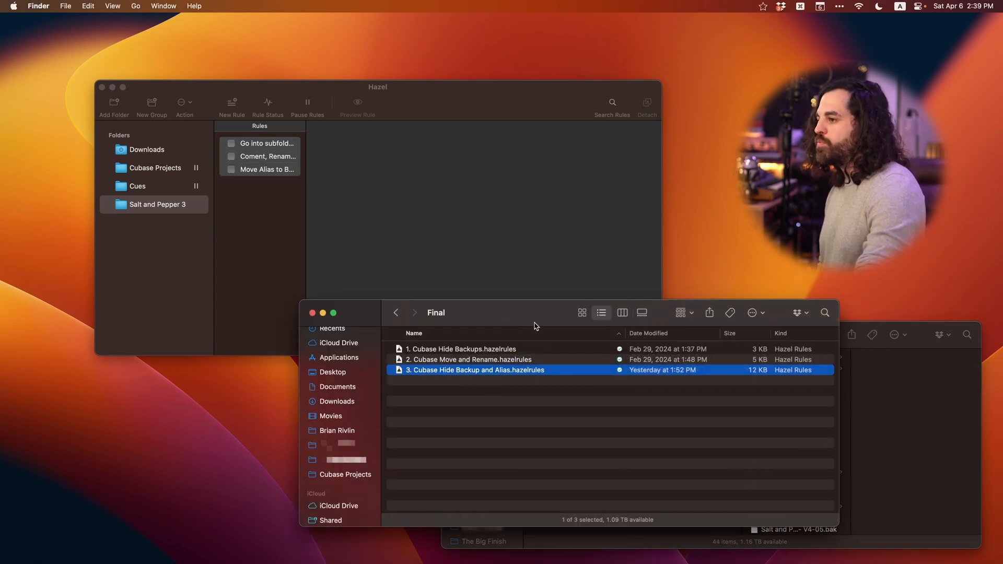
key("super+w")
left_click(323, 255)
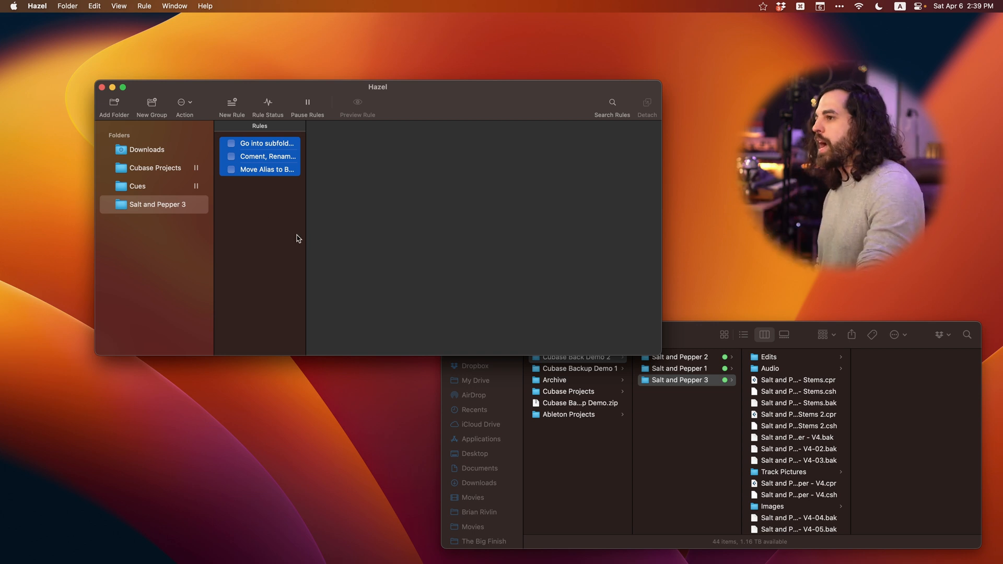
Enable the Go into subfolders rule for Salt and Pepper 3 and open the Coment, Rename, Make Alias, Un-Name rule.
left_click(273, 155)
left_click(258, 149)
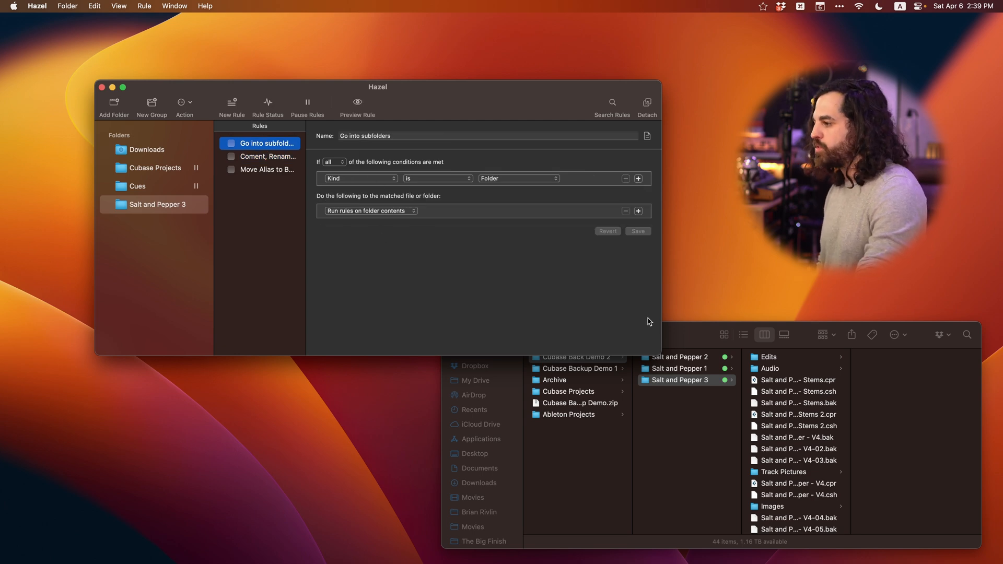
left_click(698, 419)
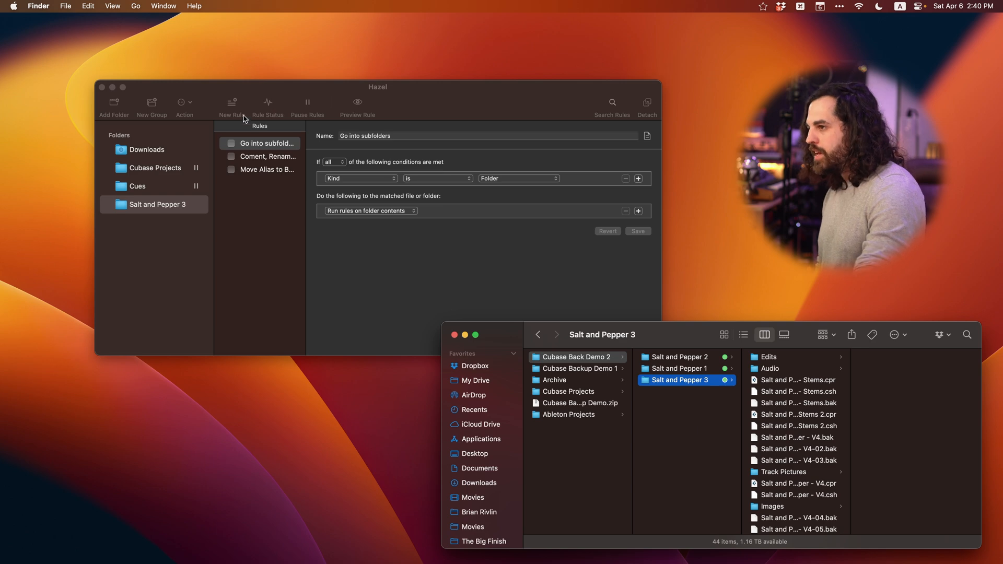
left_click(232, 144)
left_click(261, 157)
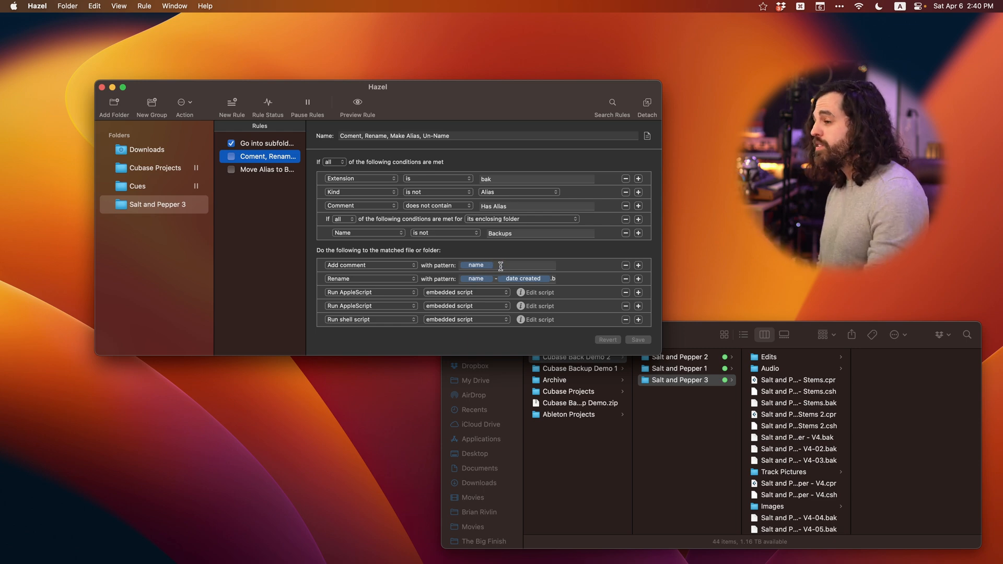
Enter a comment beginning "This is a great" in the file info of Salt and Pepper - V4 - Stems.cpr, then close the info.
left_click(808, 381)
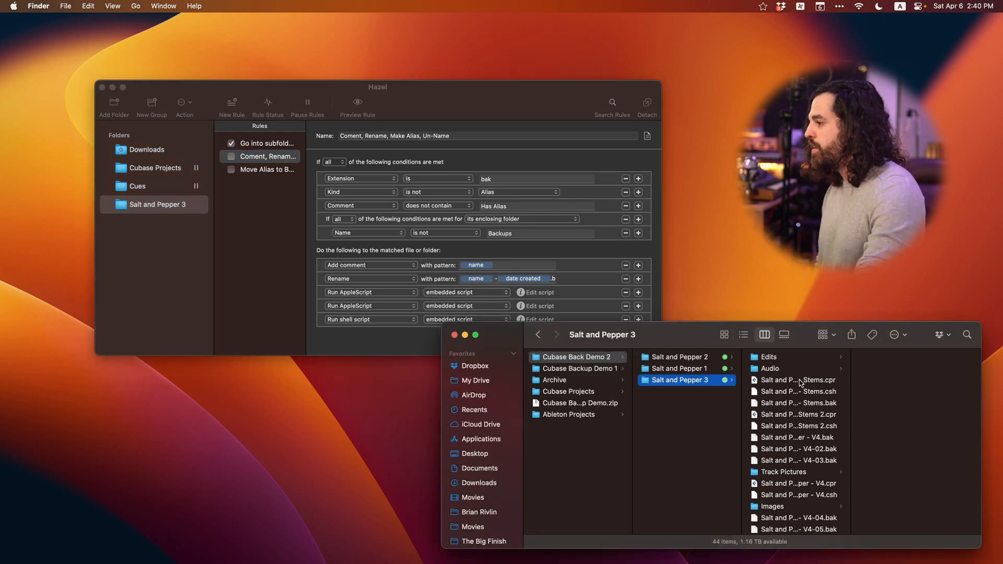
left_click(790, 381)
key("super+i")
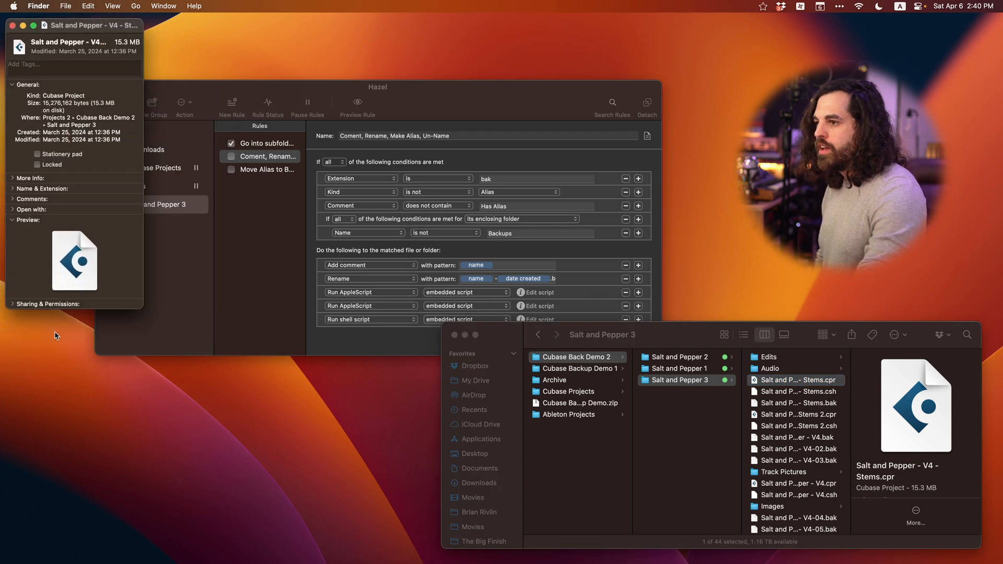
left_click(17, 201)
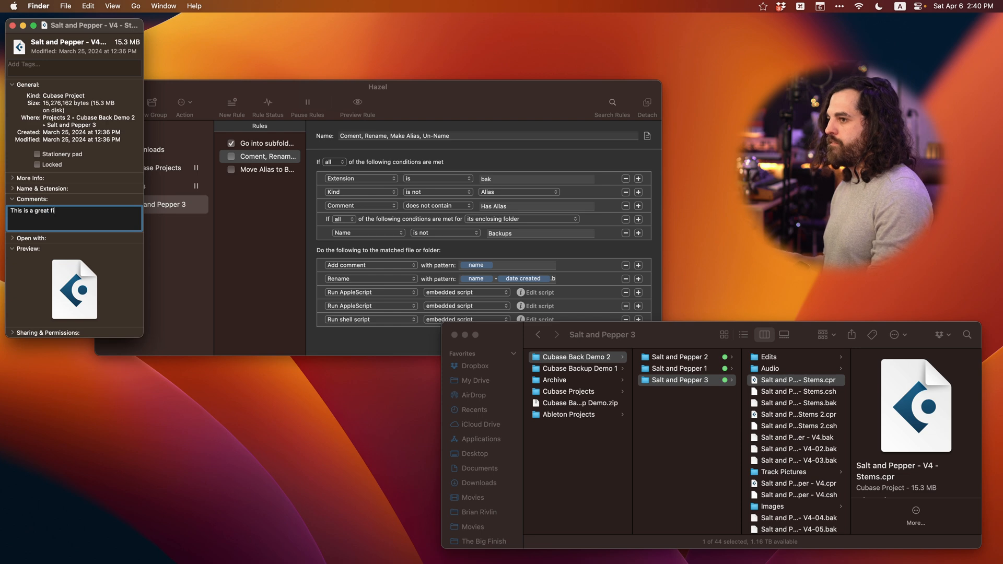
left_click(14, 200)
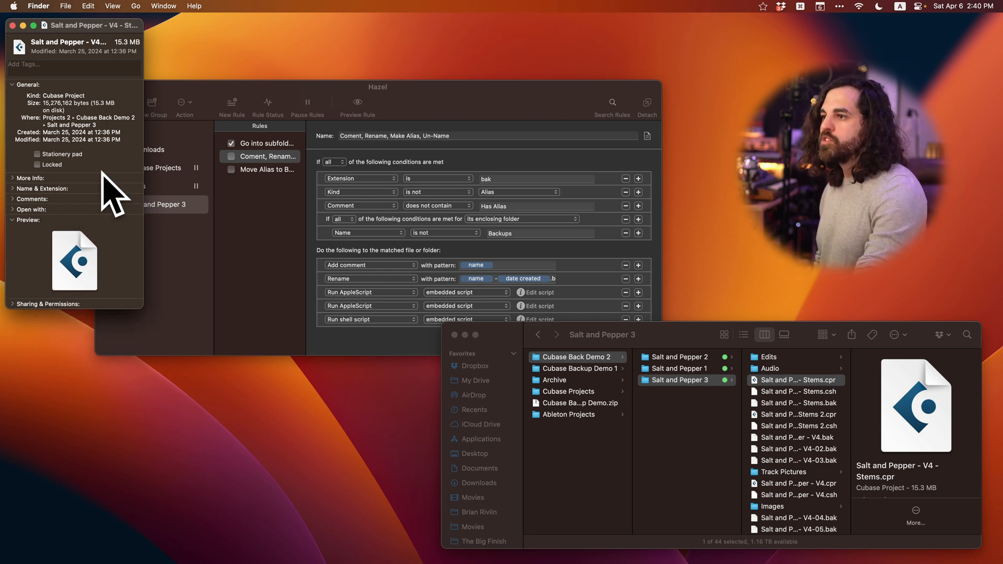
left_click(12, 26)
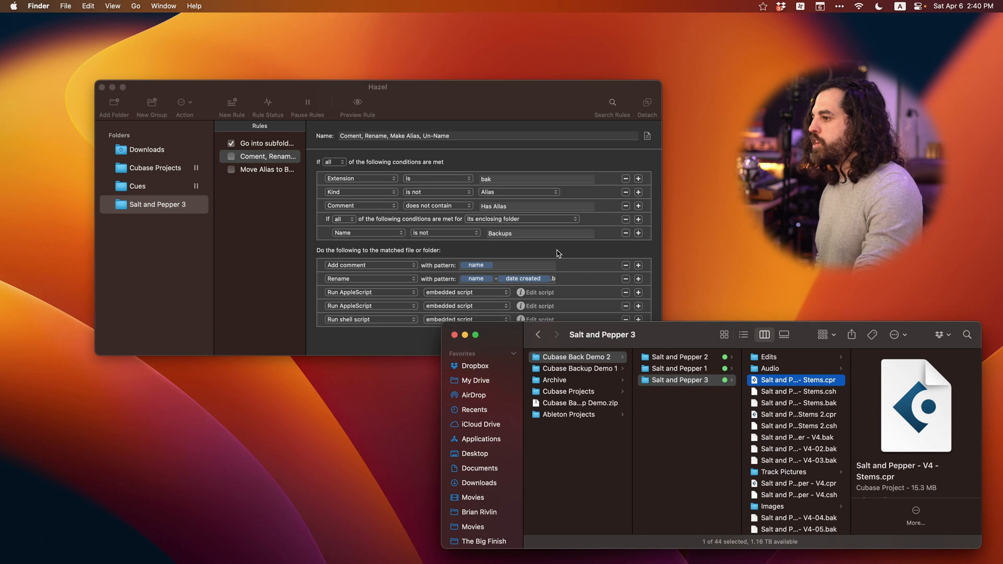
Review the embedded AppleScripts and shell script of the Coment, Rename, Make Alias, Un-Name rule in Hazel, and discard any changes.
left_click(559, 253)
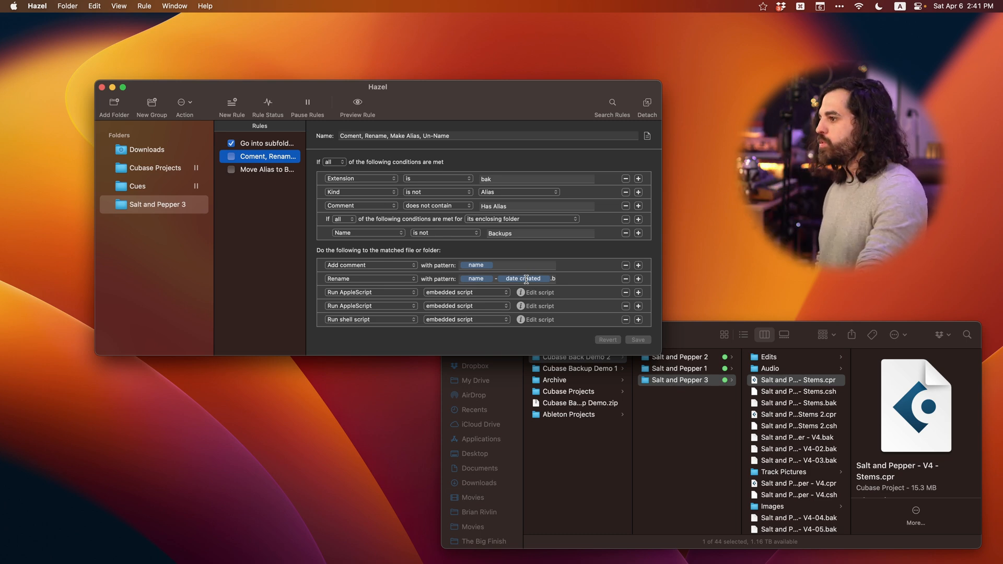
left_click(554, 292)
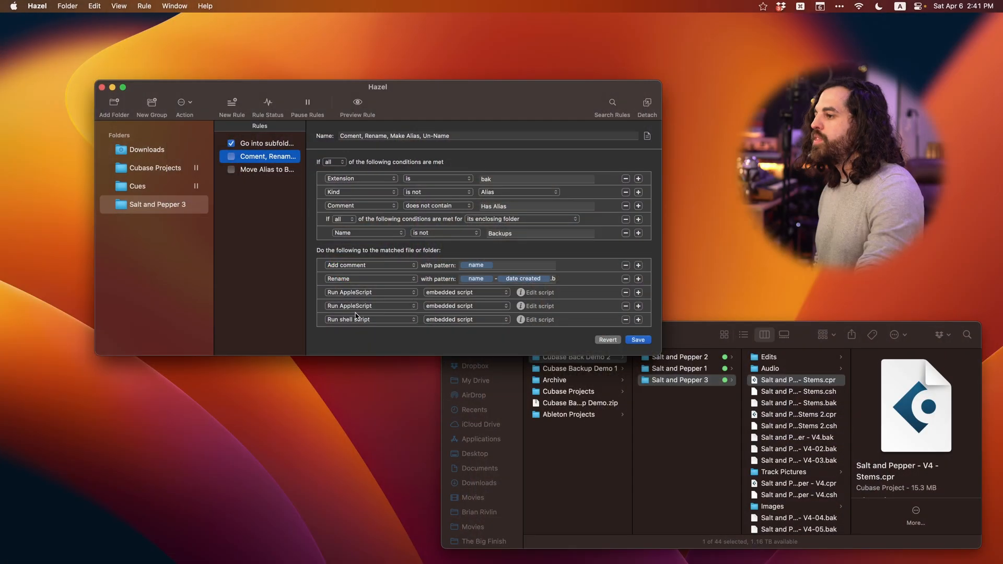
left_click(541, 307)
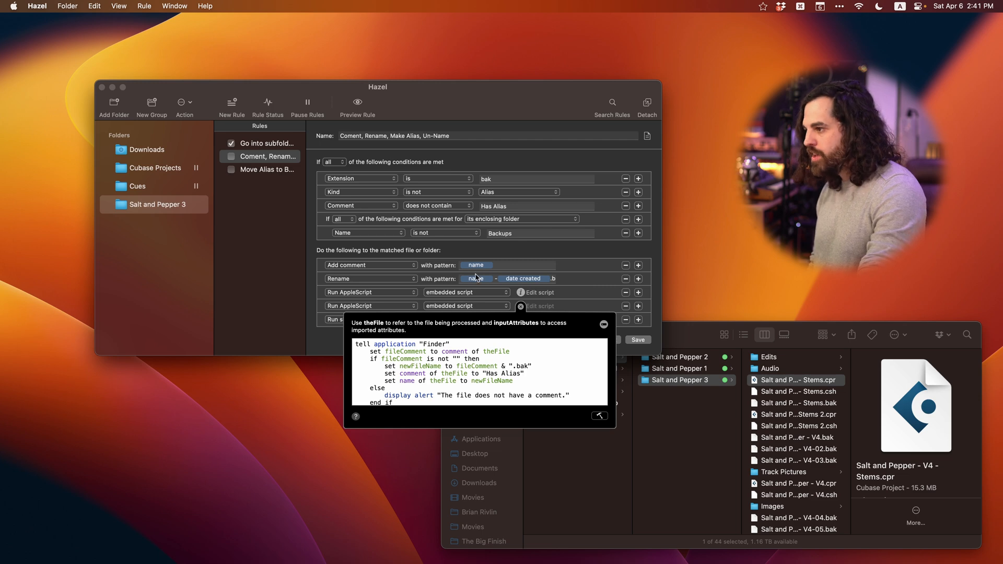
scroll(387, 364, "down", 2)
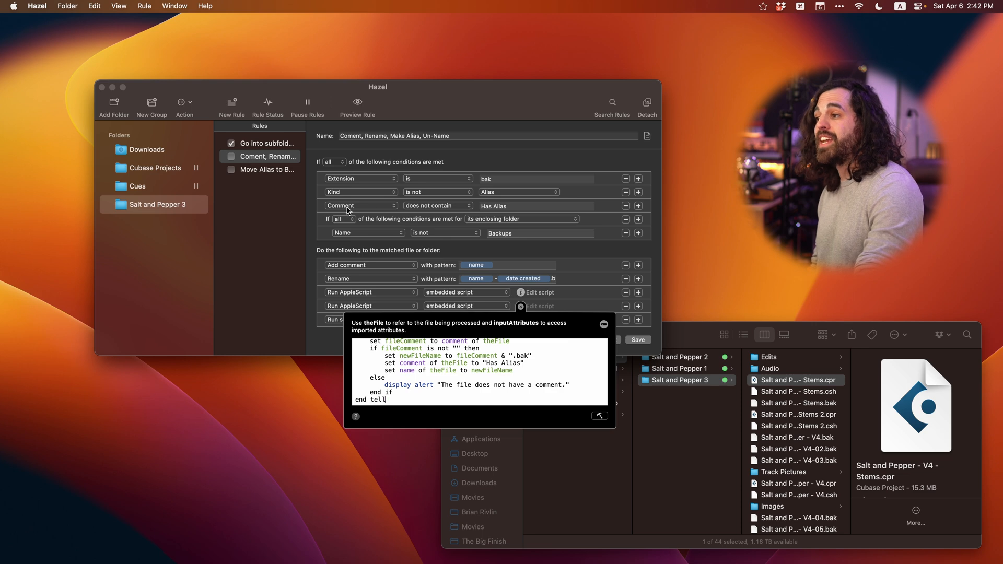
left_click(571, 255)
left_click(538, 321)
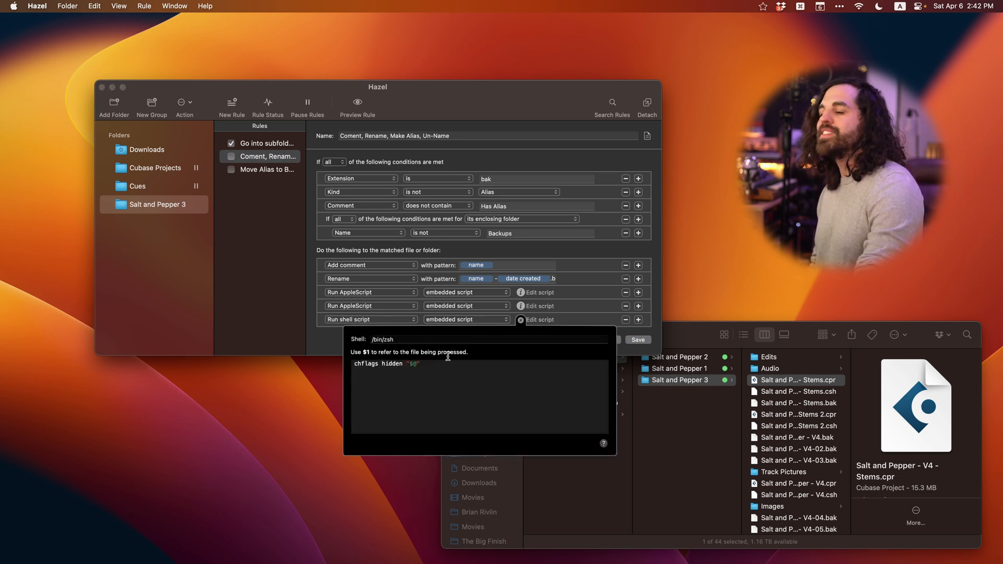
left_click(291, 309)
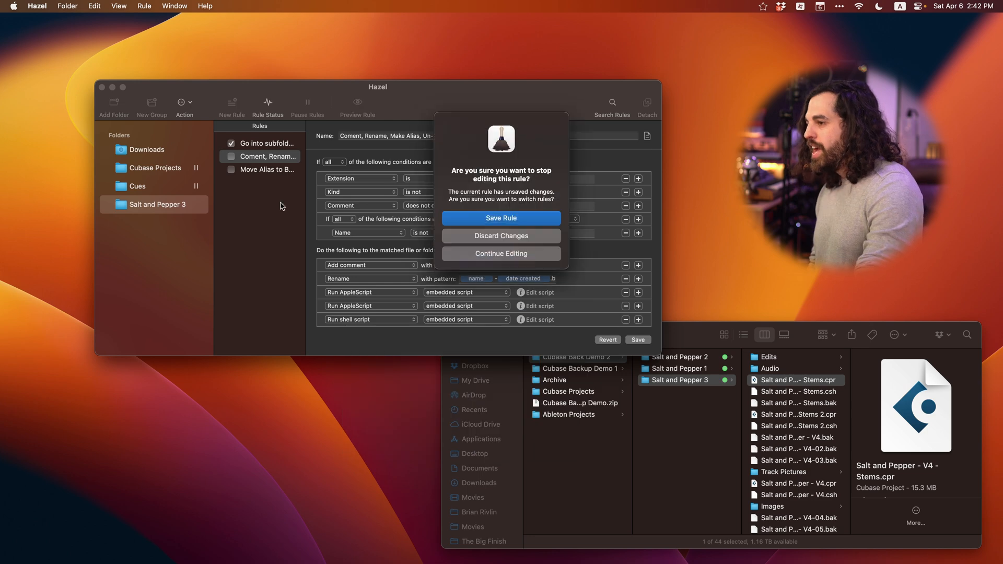
left_click(473, 236)
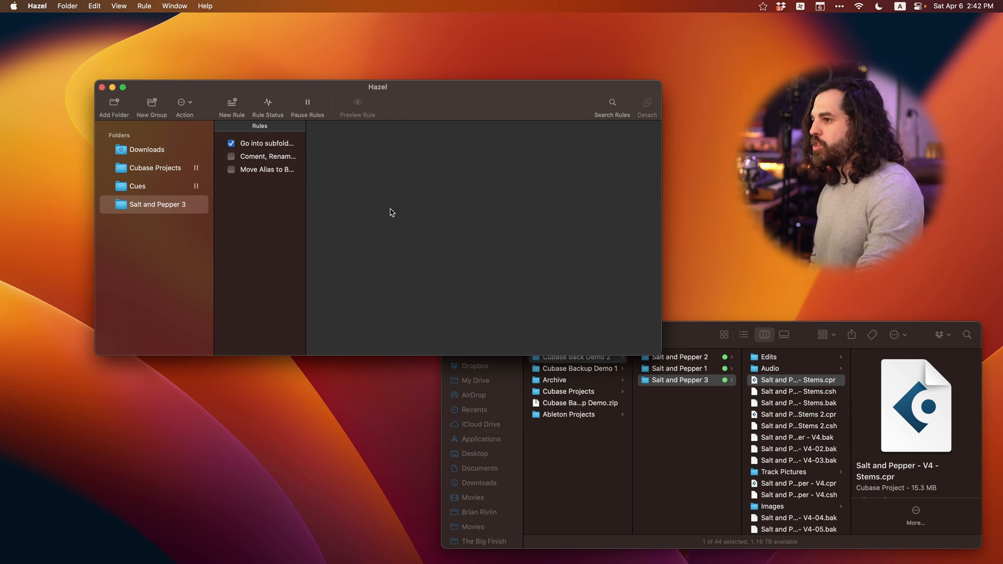
Review the Move Alias to Backups Folder rule of Salt and Pepper 3, including the renaming pattern of its Rename action.
left_click(265, 159)
left_click(267, 171)
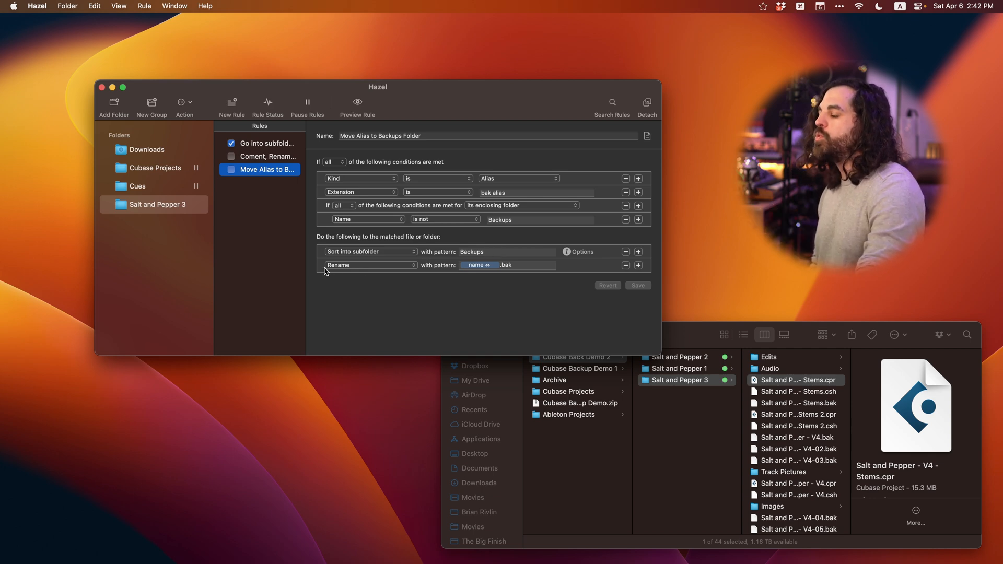
left_click(478, 267)
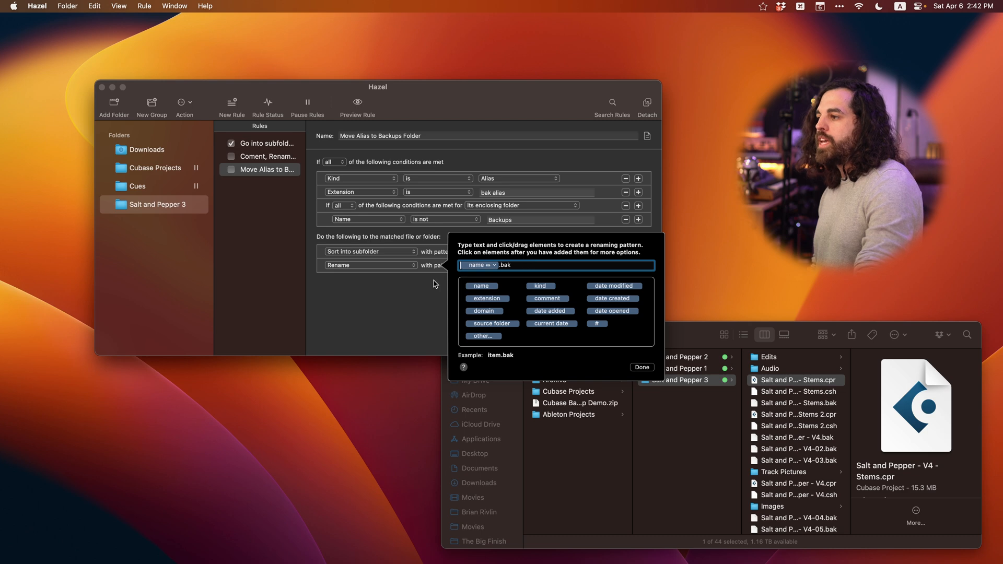
left_click(475, 231)
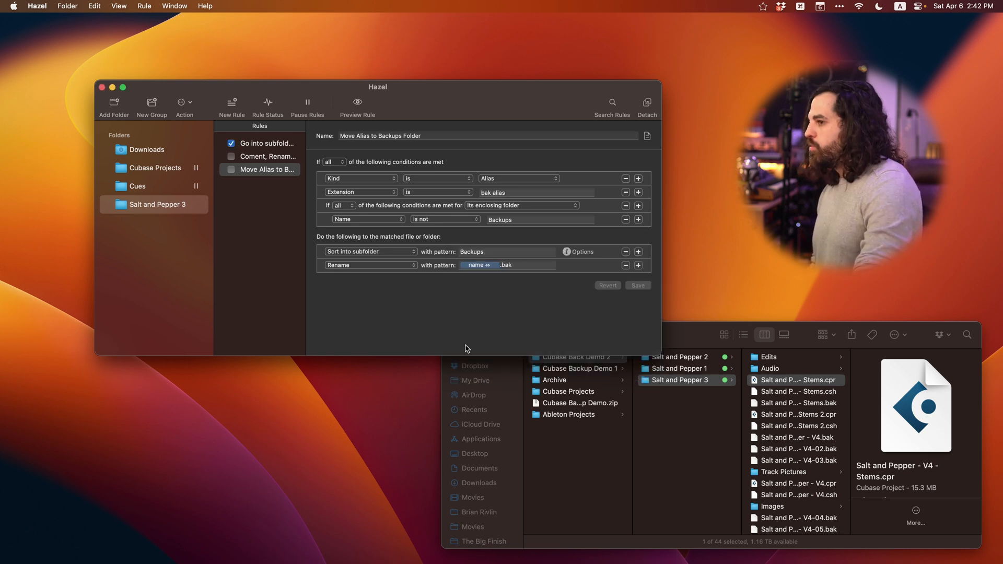
Enable the Coment, Rename, Make Alias, Un-Name and Move Alias to Backups Folder rules and run the rules on Salt and Pepper 3.
left_click(231, 157)
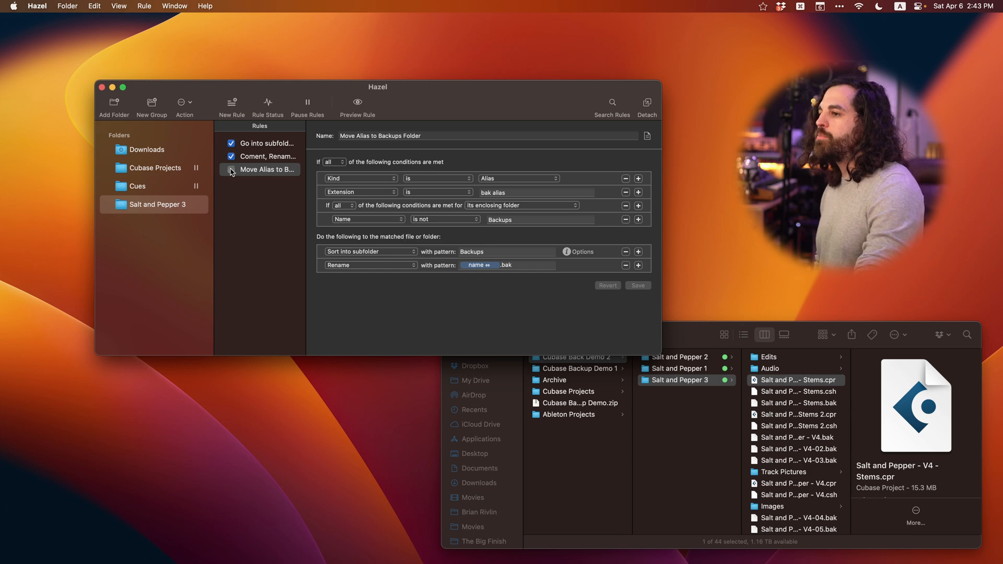
left_click(161, 207)
right_click(152, 204)
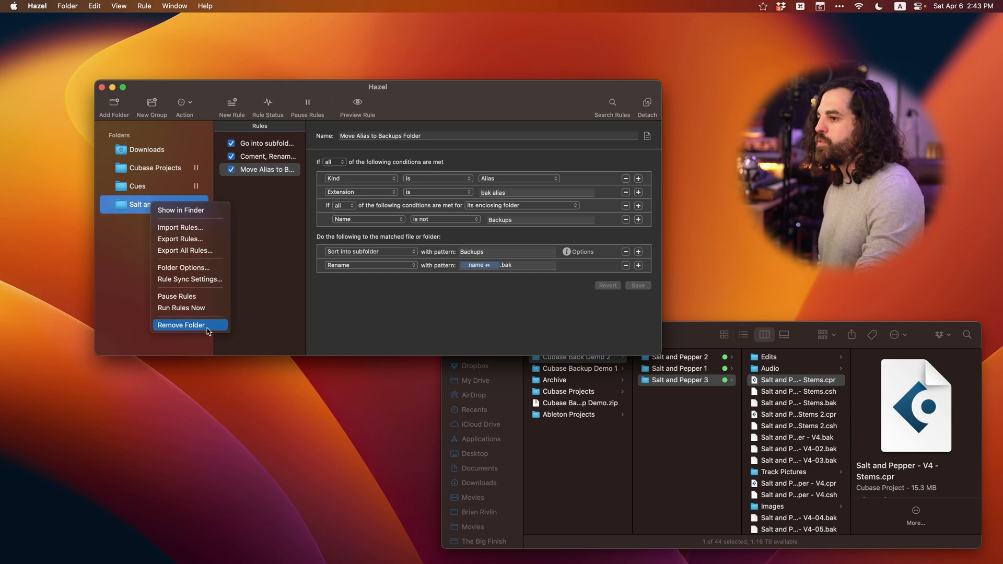
left_click(160, 309)
left_click(730, 438)
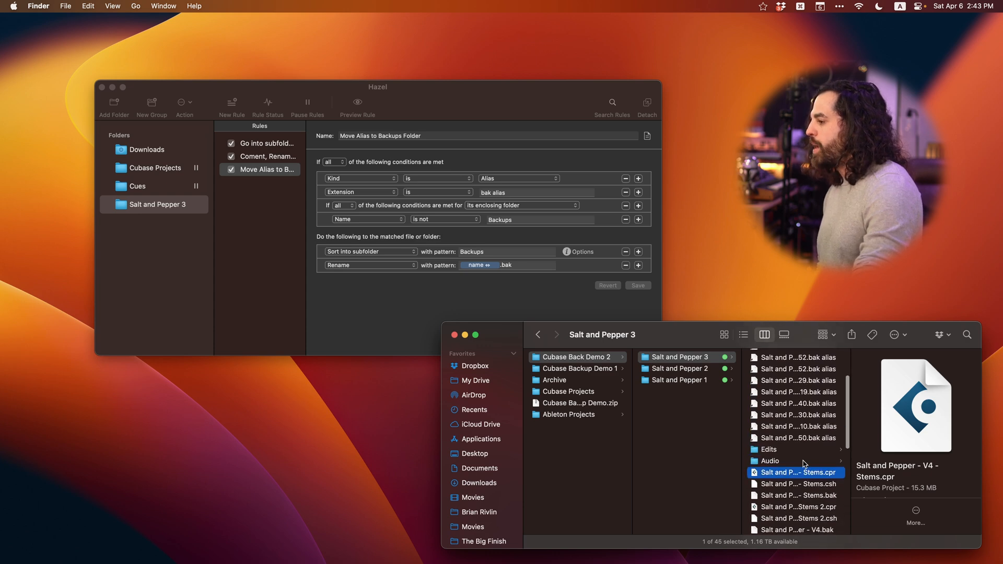
scroll(815, 473, "down", 3)
scroll(822, 477, "up", 1)
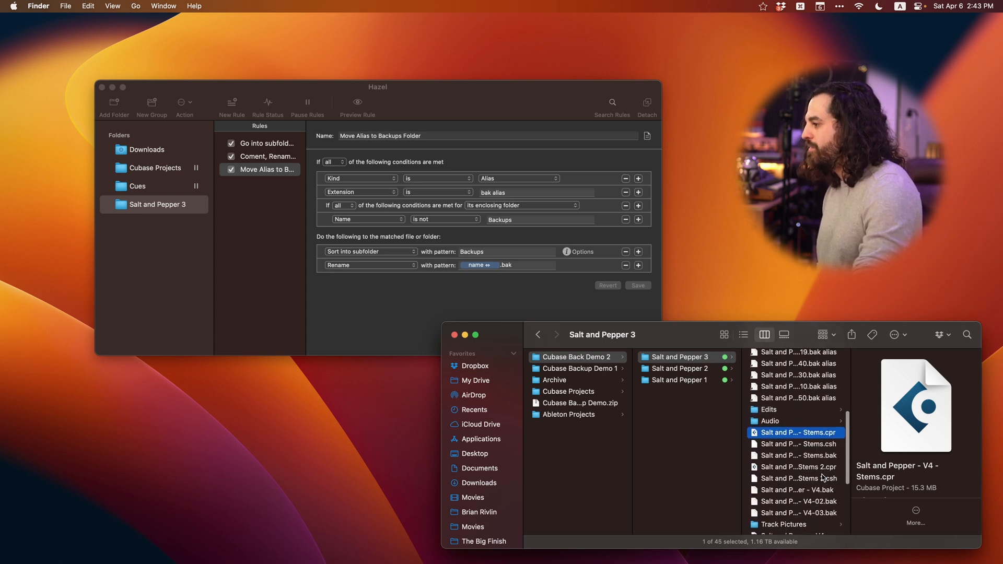
scroll(820, 460, "up", 5)
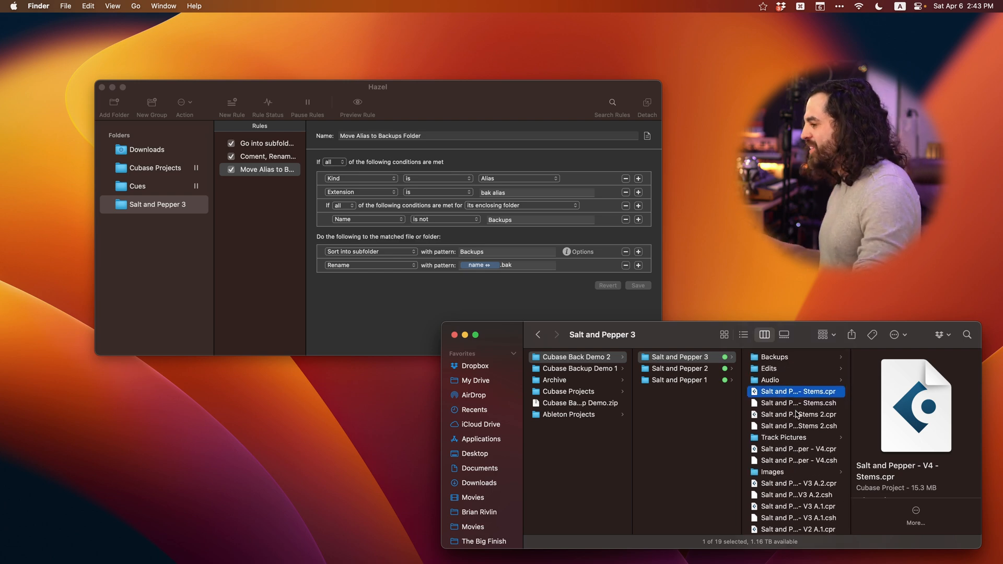
left_click(766, 360)
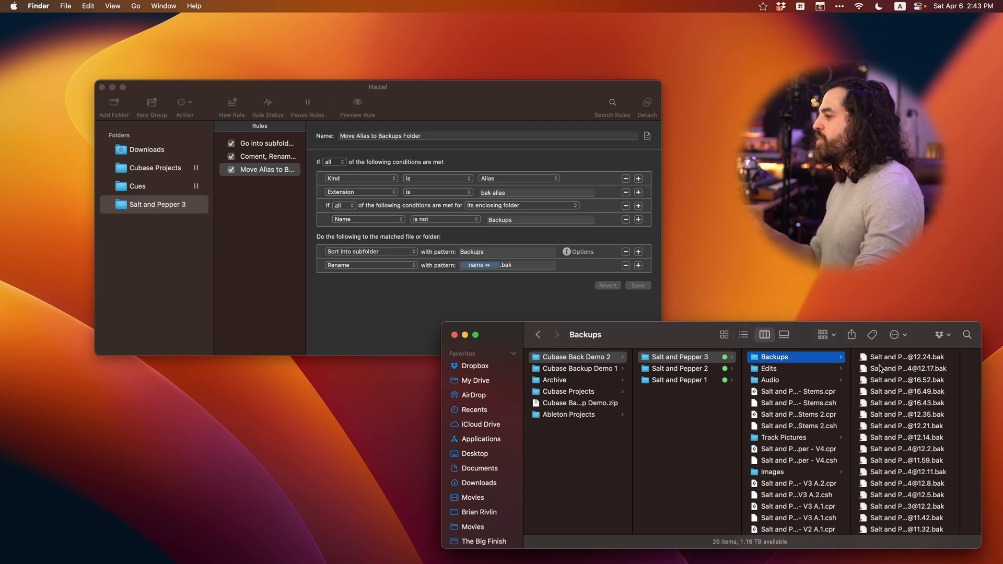
left_click(883, 360)
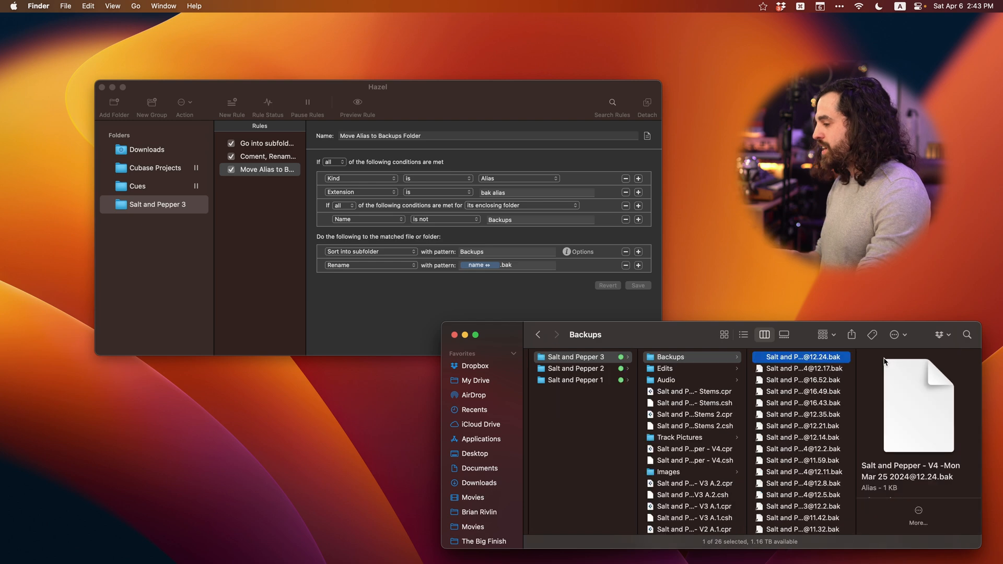
key("super+i")
key("super+w")
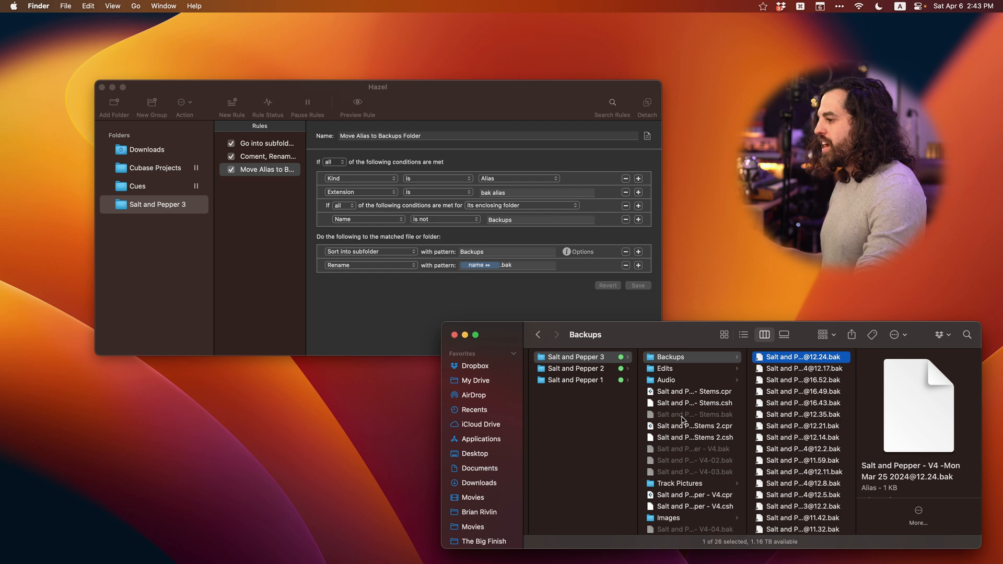
scroll(674, 418, "down", 3)
scroll(681, 411, "up", 3)
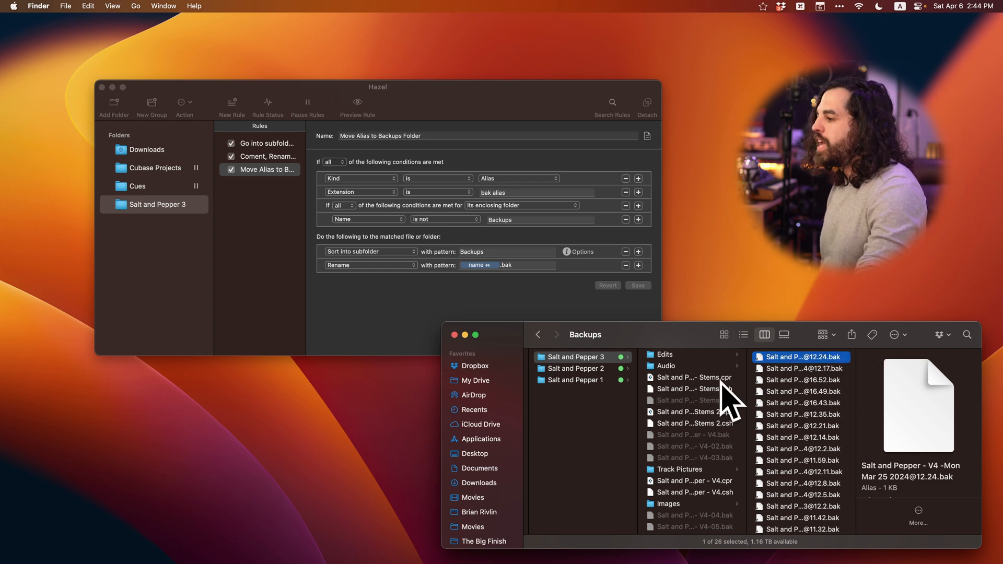
right_click(798, 361)
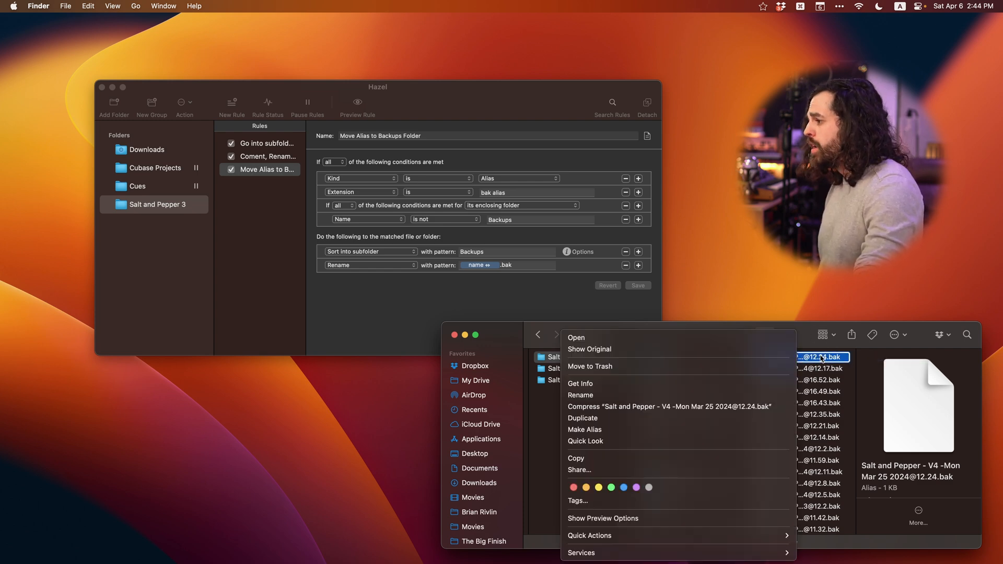
left_click(648, 349)
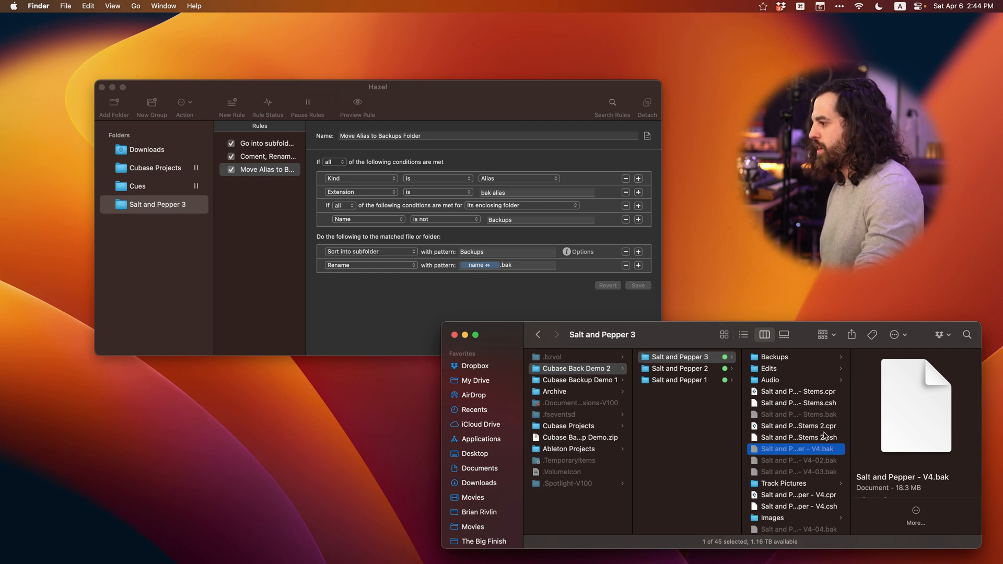
left_click(773, 358)
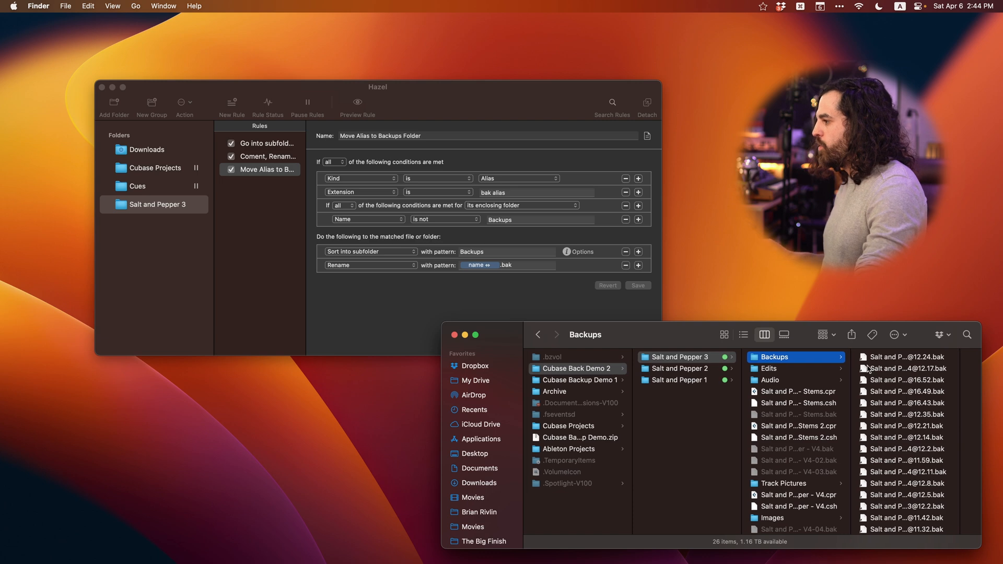
left_click(824, 361)
right_click(808, 362)
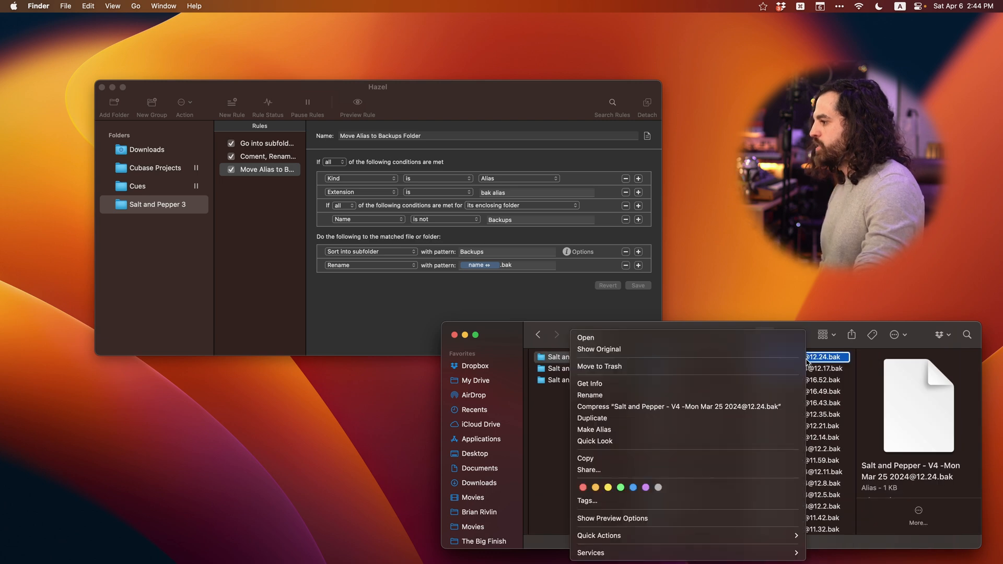
left_click(682, 354)
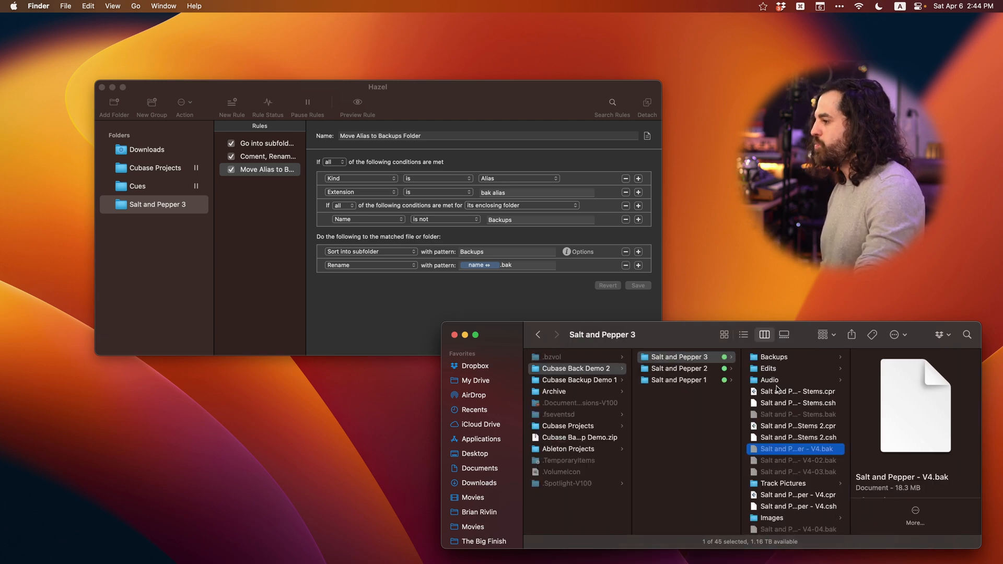
left_click(768, 359)
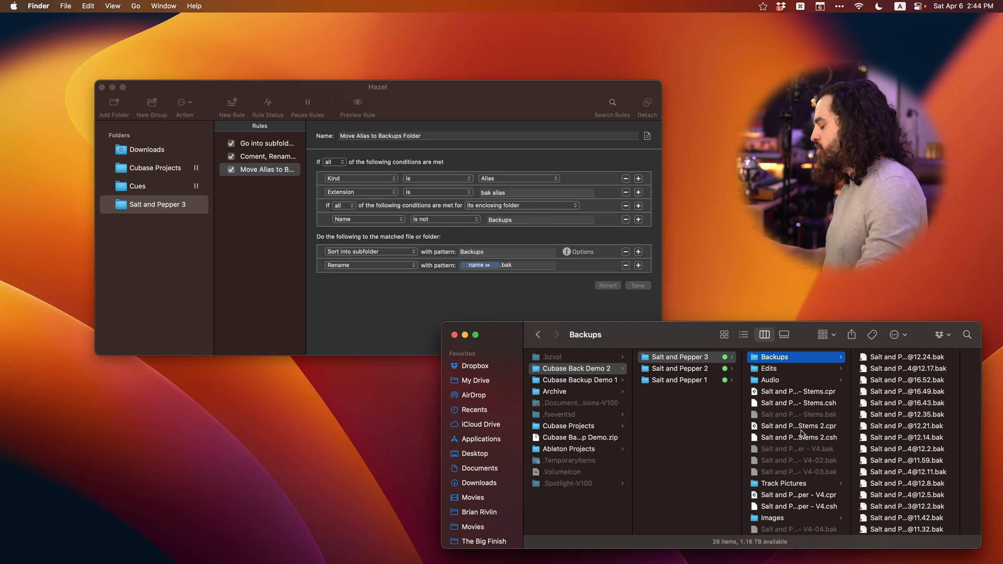
key("super+shift+period")
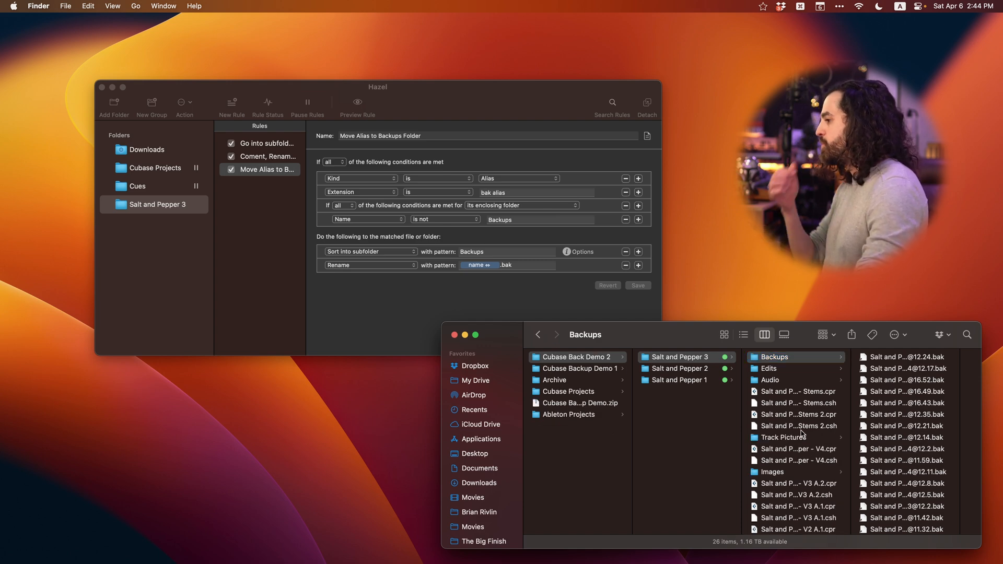
Add the Salt and Pepper 1 folder to Hazel and import the Go into subfolders and Hide rules into it.
left_click(260, 209)
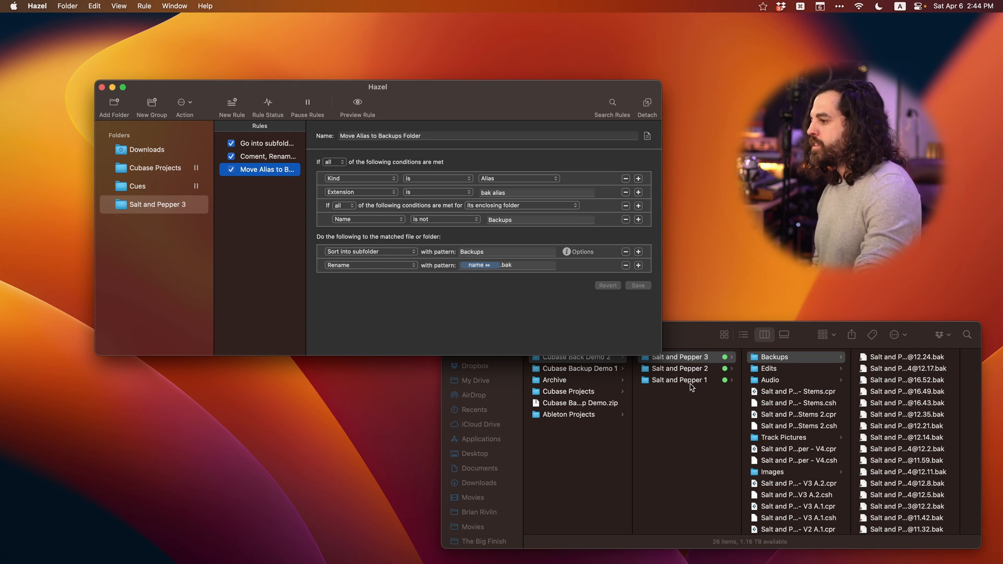
left_click(682, 415)
left_click_drag(680, 380, 147, 299)
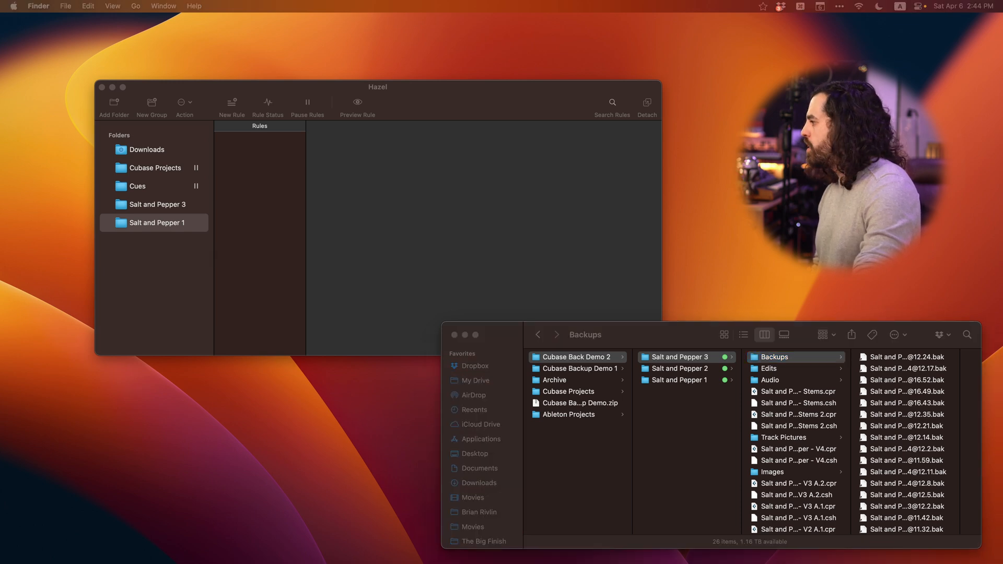
left_click_drag(389, 251, 280, 216)
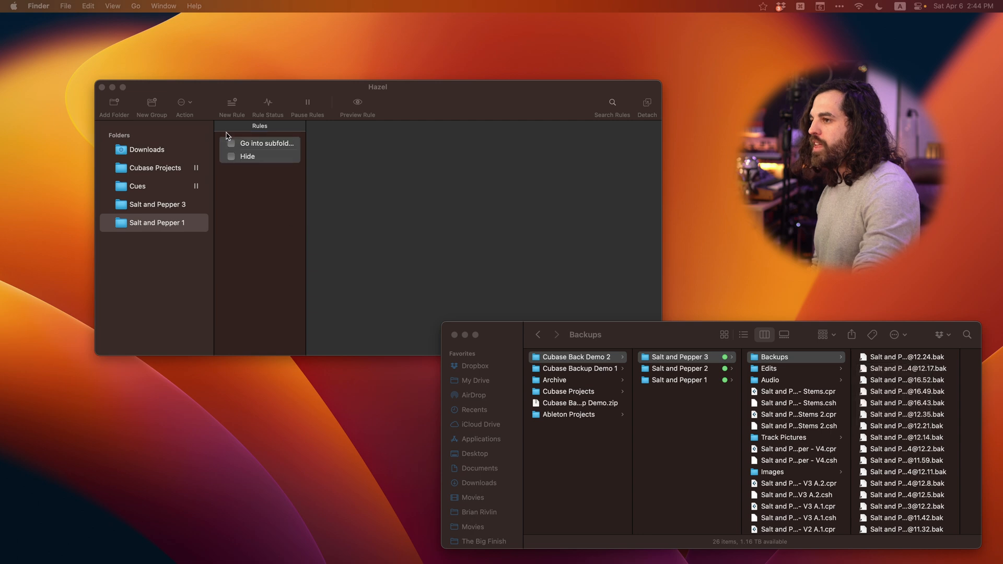
Set the Hide rule's extension condition to csh, save it, and add the rule to the Salt and Pepper 3 folder.
left_click(276, 158)
left_click(251, 158)
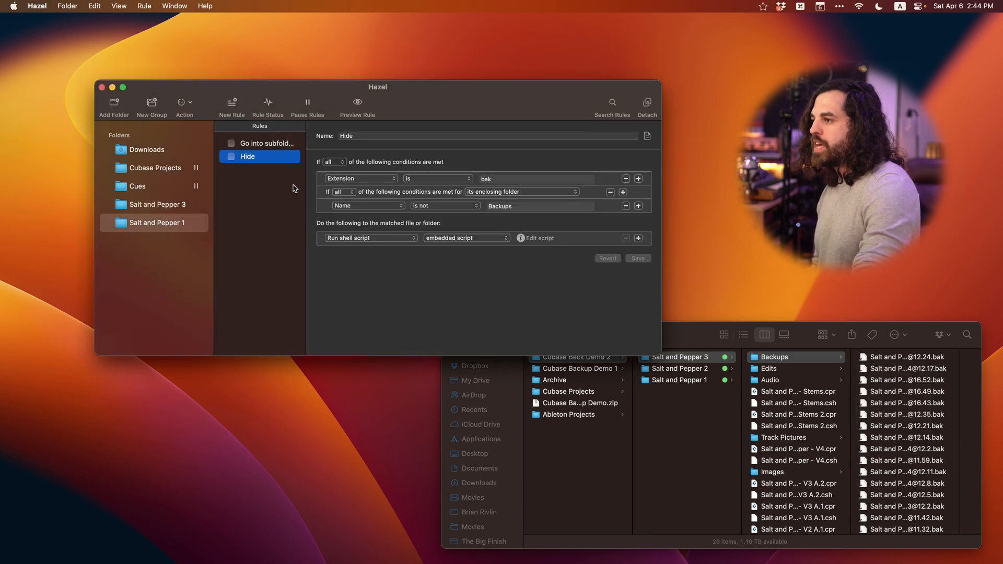
left_click(572, 180)
type("csh")
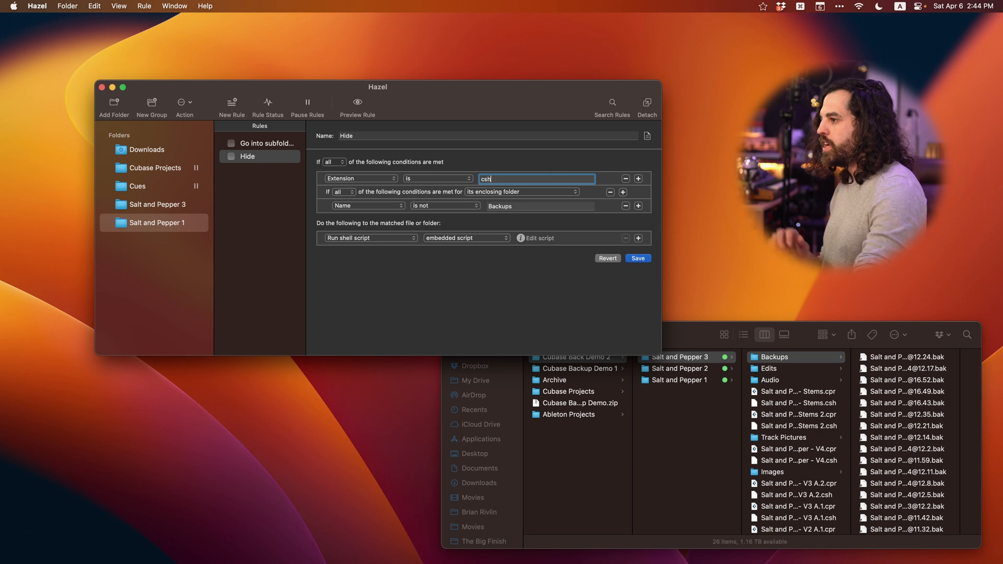
left_click(638, 259)
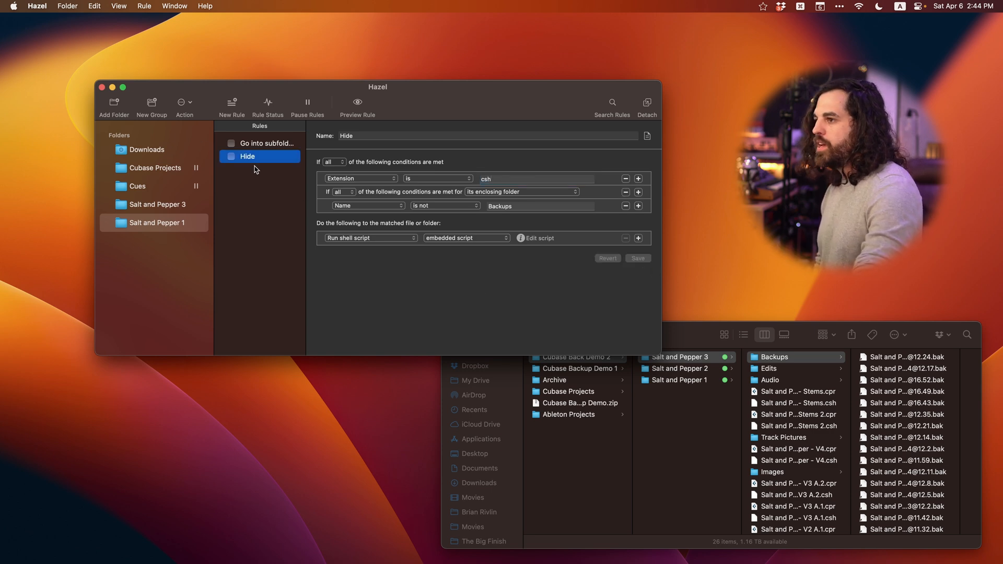
left_click_drag(254, 160, 160, 206)
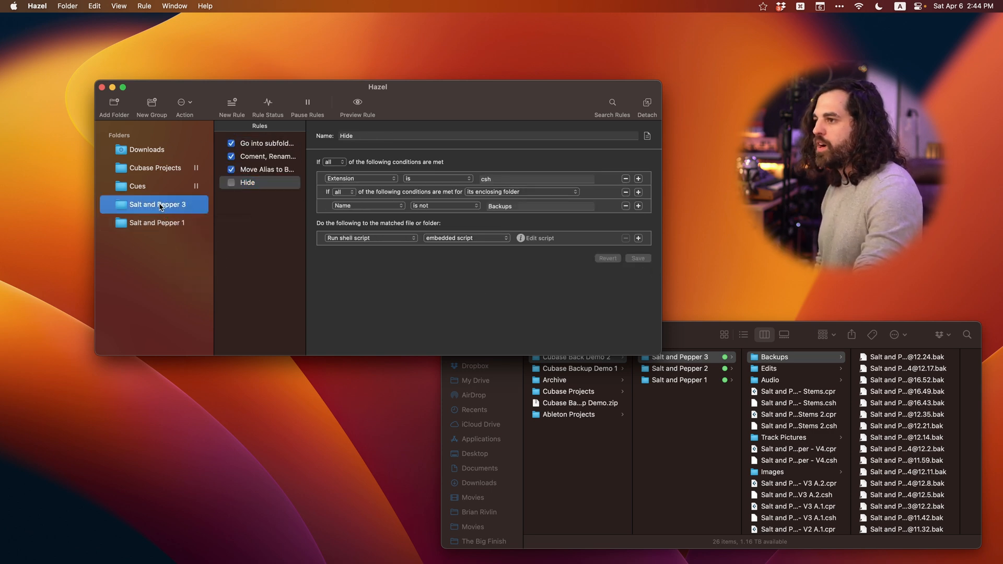
Review the four rules of Salt and Pepper 3, including the Hide rule's conditions and embedded shell script.
left_click(254, 145)
left_click(264, 157)
left_click(268, 171)
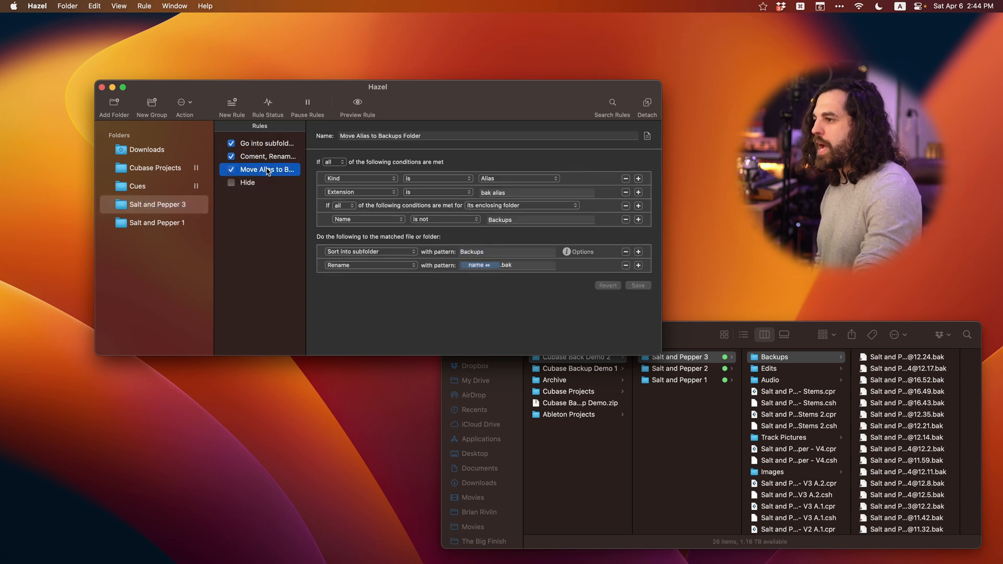
left_click(255, 181)
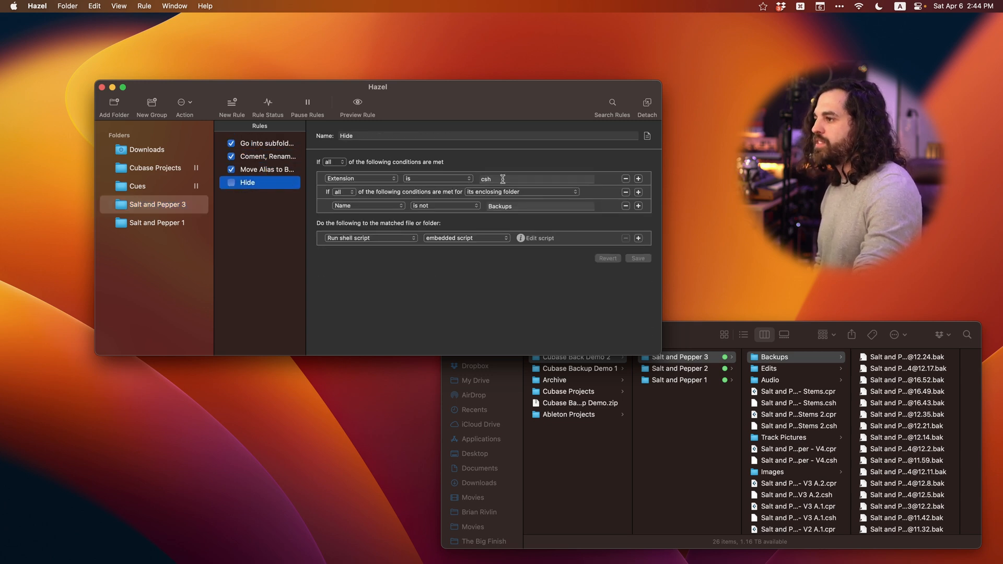
left_click(545, 241)
left_click(250, 207)
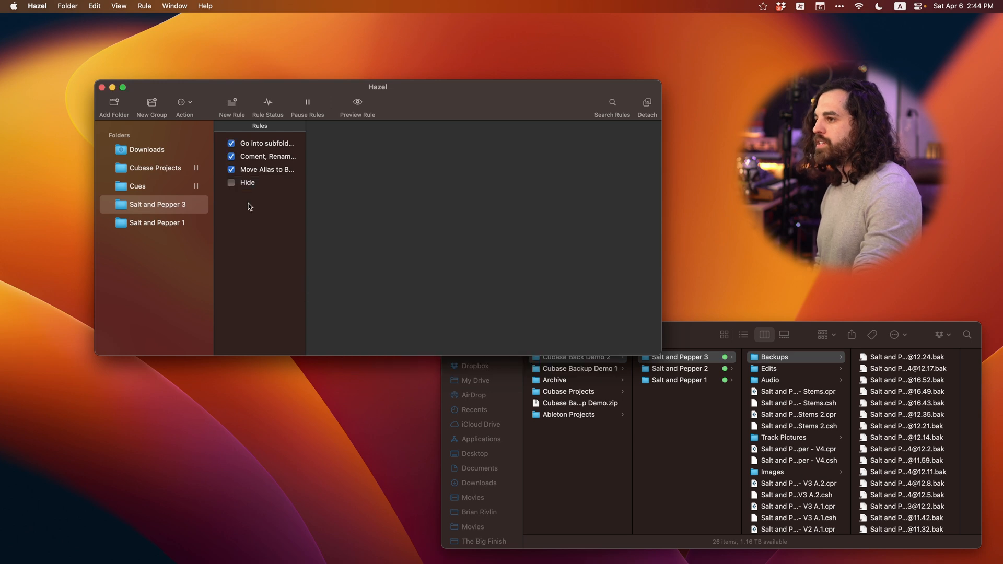
Enable the Hide rule, run the rules on Salt and Pepper 3, and return to that folder in Finder.
right_click(165, 208)
left_click(183, 309)
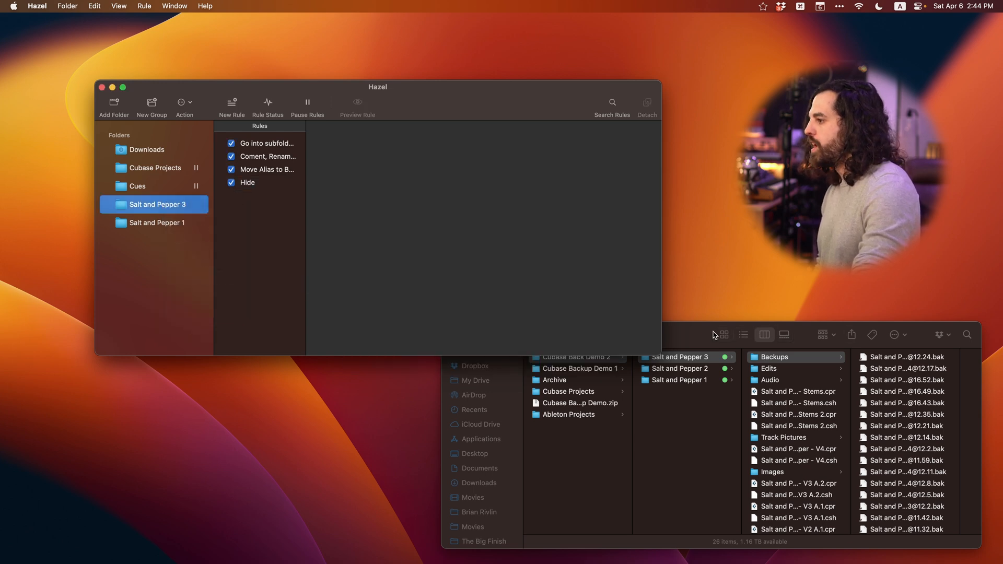
key("Left")
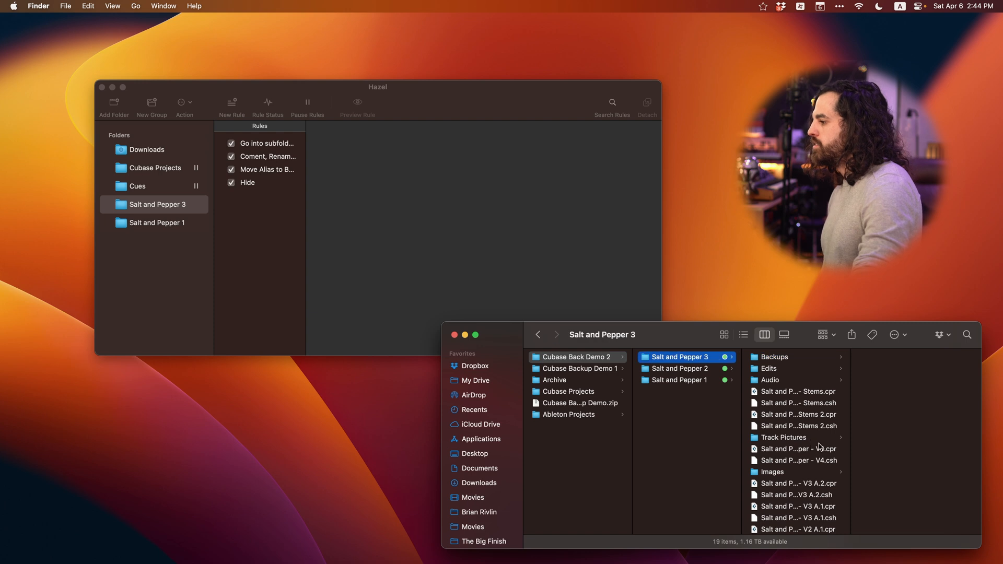